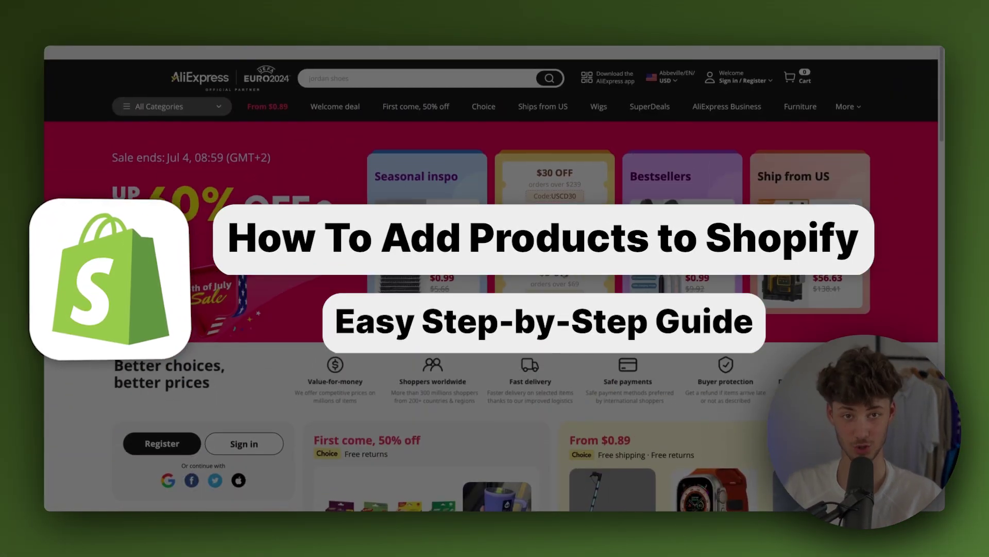
{"action": "scroll", "coordinate": [557, 260], "scroll_direction": "down", "scroll_amount": 7}
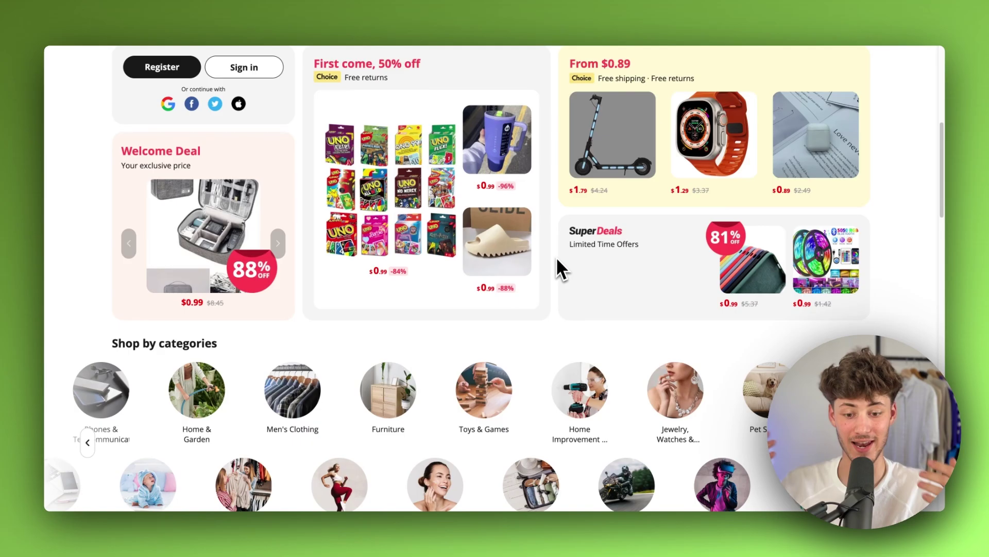
- Search AliExpress for 'portable air cooler' and scroll through the results
{"action": "scroll", "coordinate": [556, 257], "scroll_direction": "up", "scroll_amount": 7}
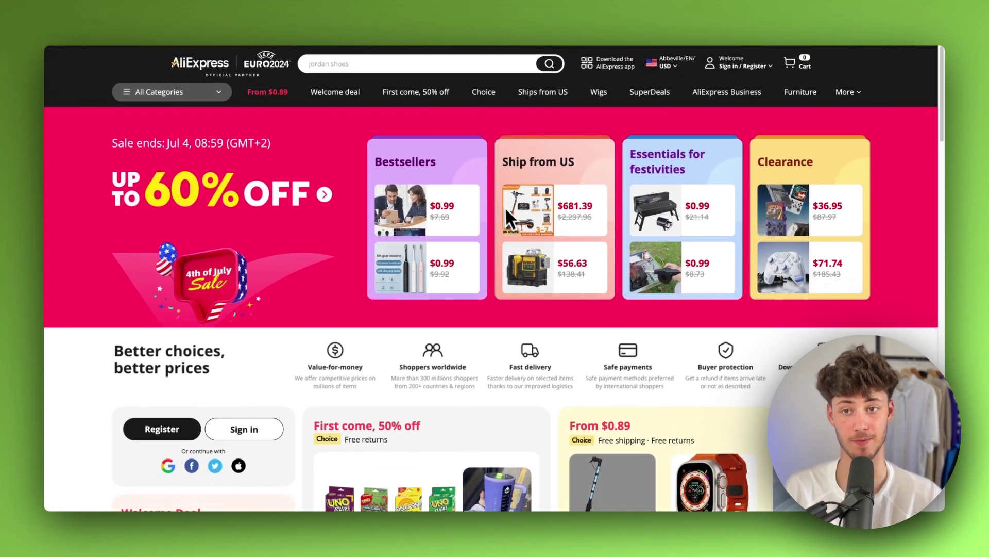
{"action": "scroll", "coordinate": [363, 273], "scroll_direction": "down", "scroll_amount": 5}
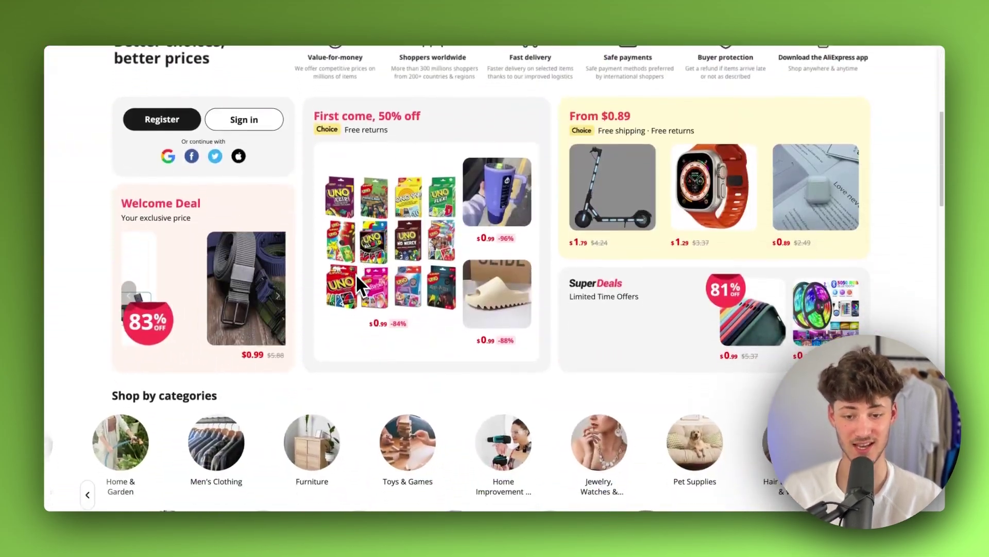
{"action": "scroll", "coordinate": [355, 274], "scroll_direction": "up", "scroll_amount": 5}
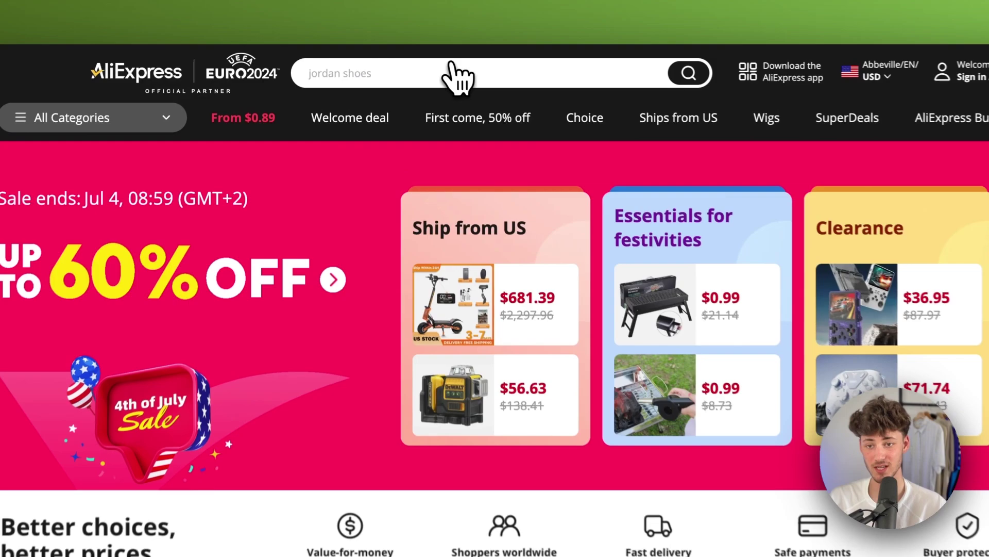
{"action": "left_click", "coordinate": [394, 67]}
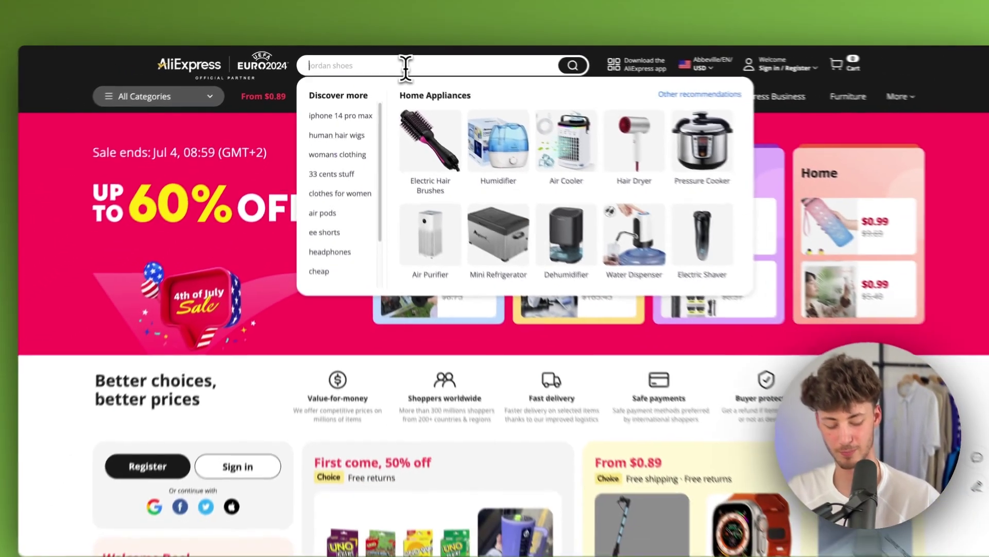
{"action": "type", "text": "portabl"}
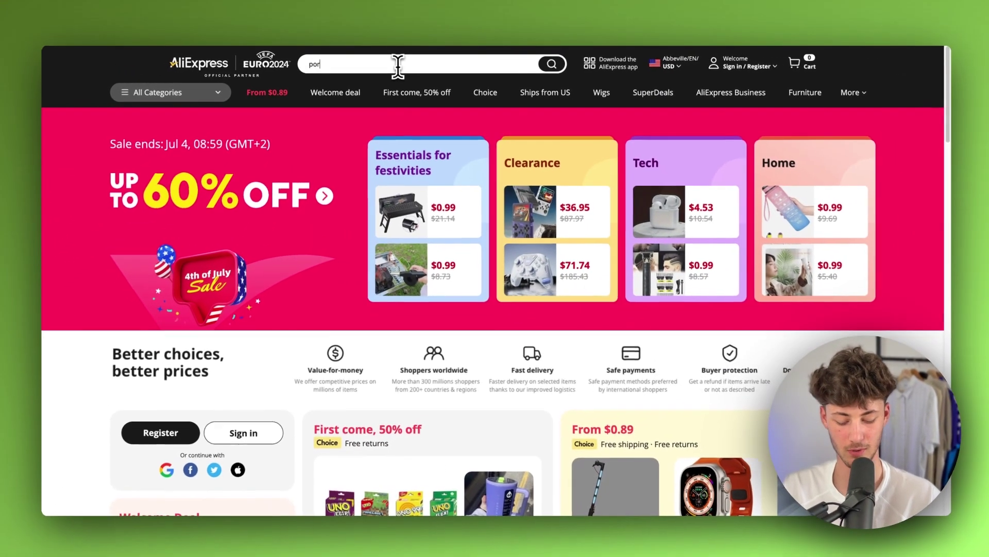
{"action": "type", "text": "e air cooler"}
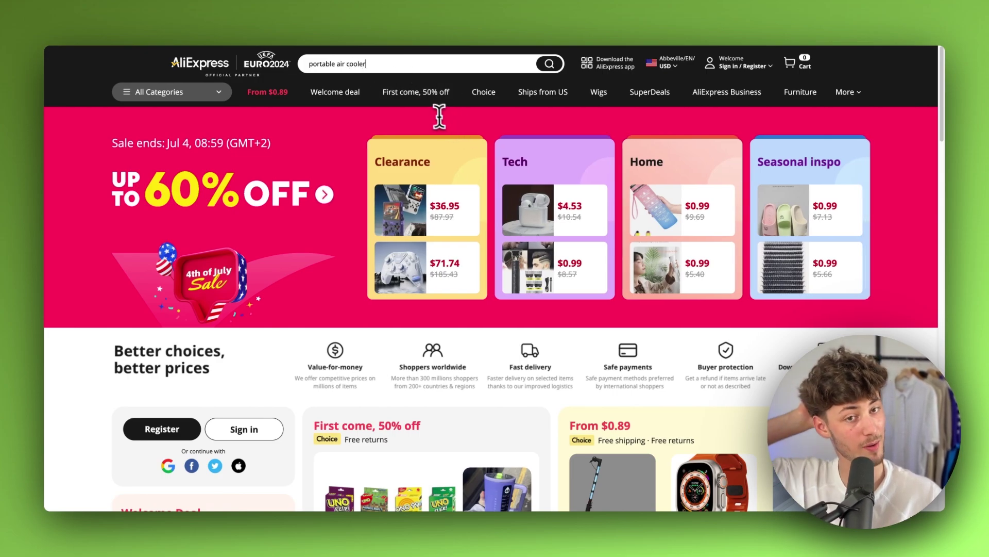
{"action": "key", "text": "Return"}
{"action": "scroll", "coordinate": [372, 288], "scroll_direction": "down", "scroll_amount": 2}
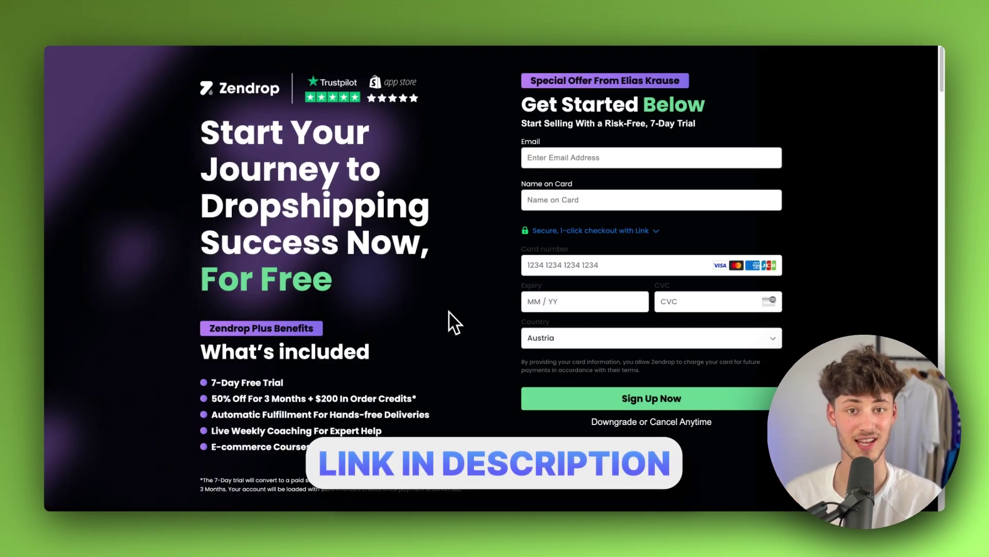
- Read the Zendrop trial benefits, highlighting the $200 In Order Credits and Automatic Fulfillment items
{"action": "scroll", "coordinate": [451, 316], "scroll_direction": "down", "scroll_amount": 5}
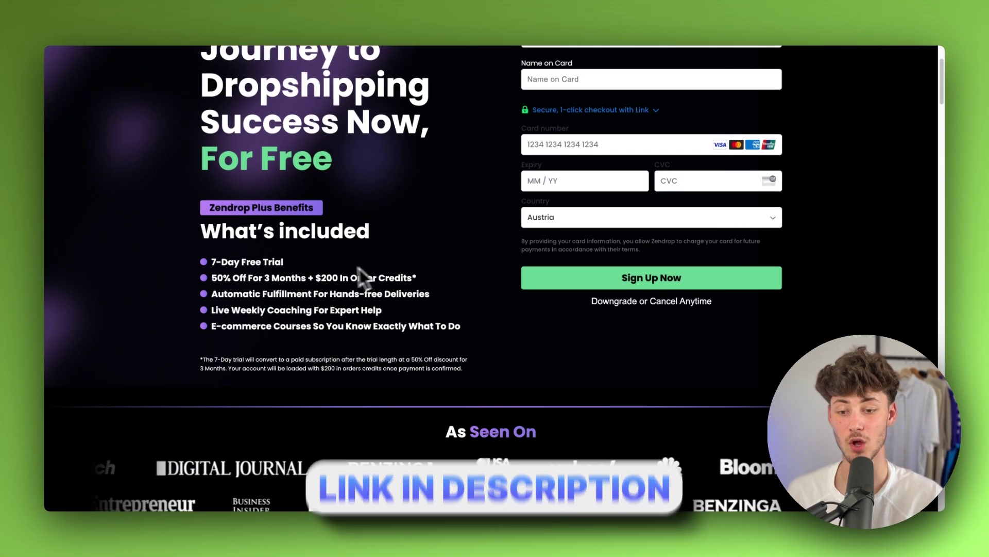
{"action": "left_click_drag", "start_coordinate": [317, 278], "coordinate": [421, 279]}
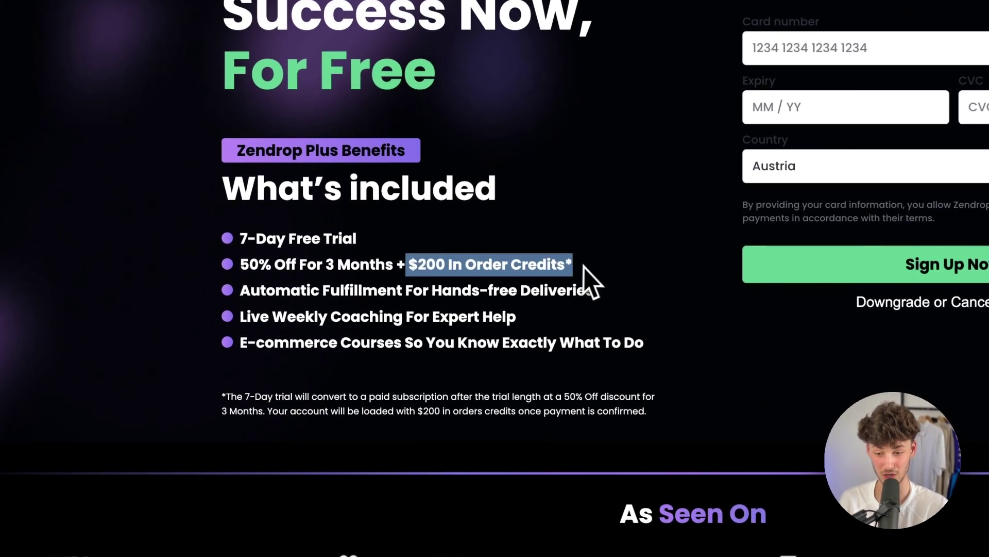
{"action": "left_click", "coordinate": [472, 299]}
{"action": "left_click_drag", "start_coordinate": [239, 289], "coordinate": [452, 289]}
{"action": "left_click", "coordinate": [498, 347]}
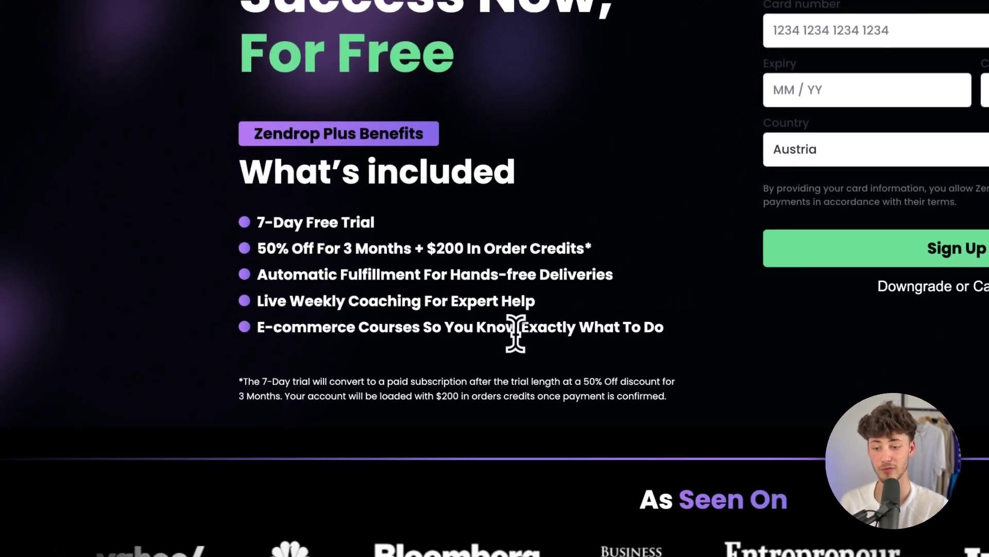
{"action": "scroll", "coordinate": [471, 246], "scroll_direction": "up", "scroll_amount": 10}
{"action": "scroll", "coordinate": [477, 247], "scroll_direction": "down", "scroll_amount": 5}
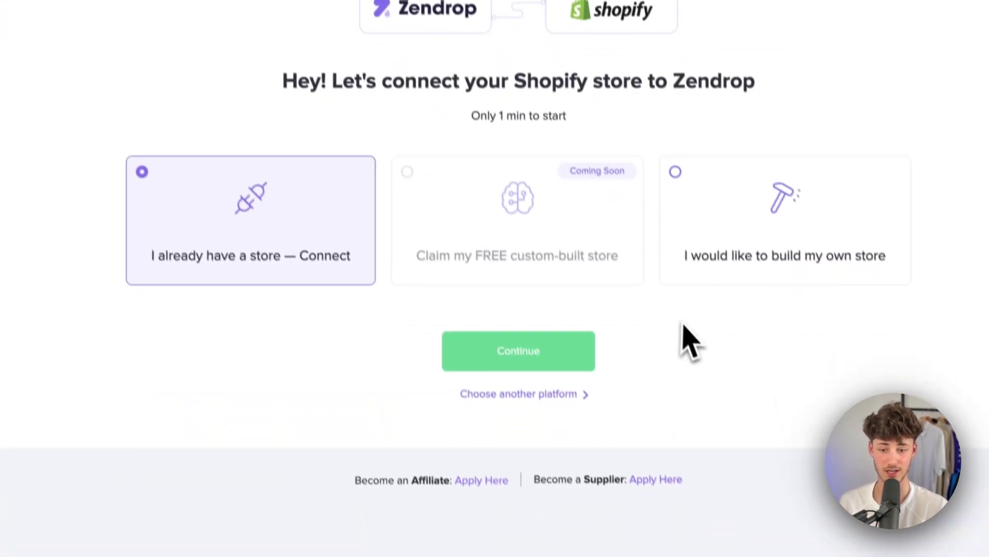
- Continue with an existing Shopify store, authorize Zendrop, and proceed past the uBlock warning
{"action": "left_click", "coordinate": [569, 353]}
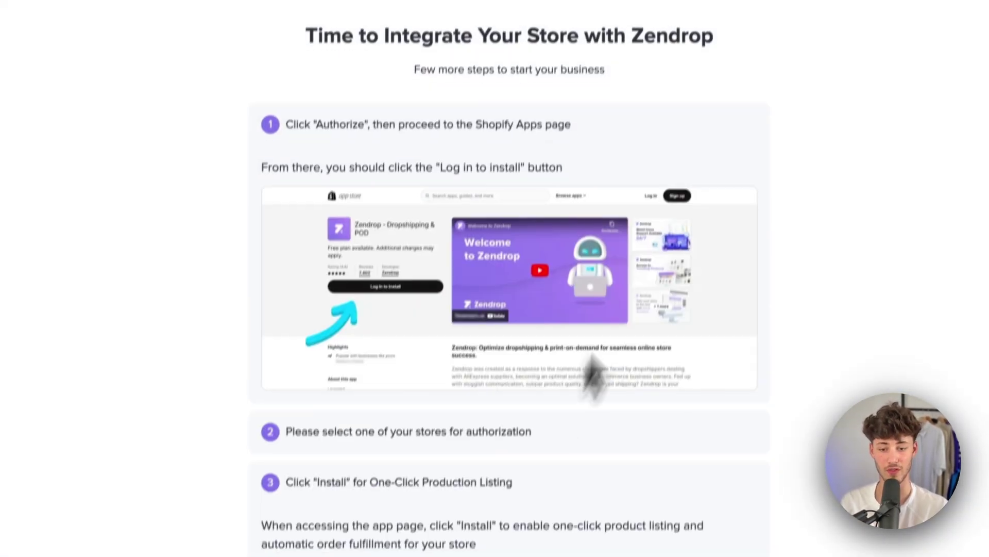
{"action": "scroll", "coordinate": [600, 316], "scroll_direction": "down", "scroll_amount": 9}
{"action": "left_click", "coordinate": [636, 378]}
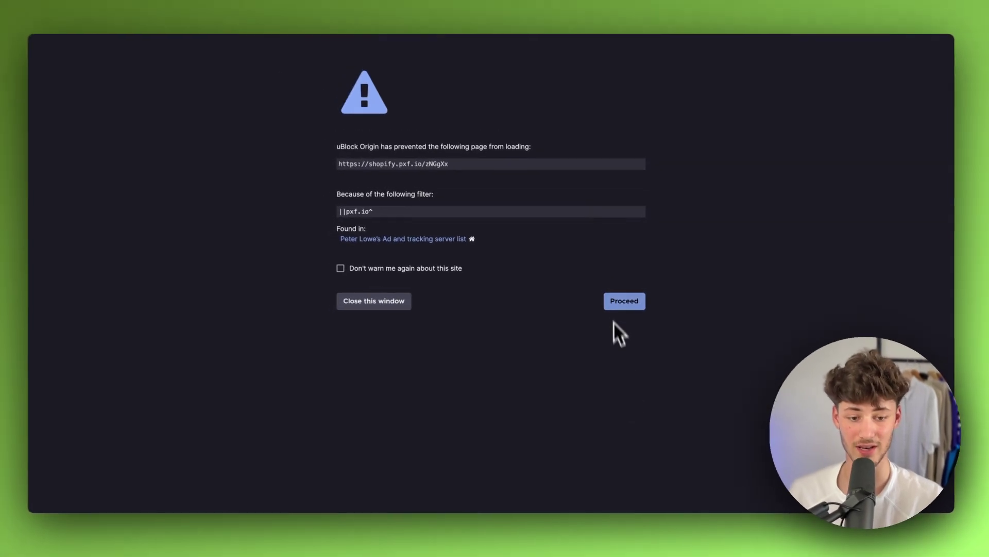
{"action": "left_click", "coordinate": [615, 303]}
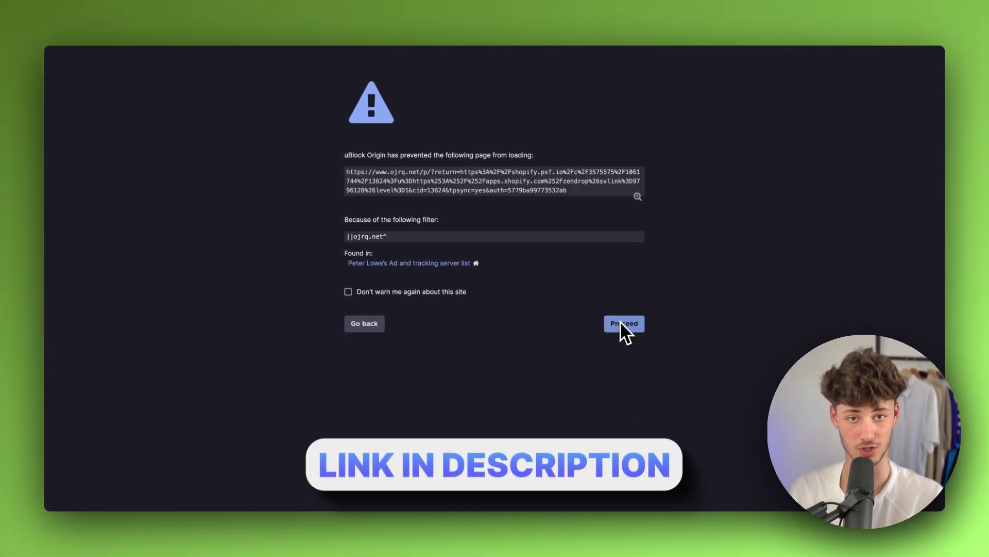
- Get past the second uBlock warning and install the Zendrop app on the Shopify store
{"action": "left_click", "coordinate": [622, 323]}
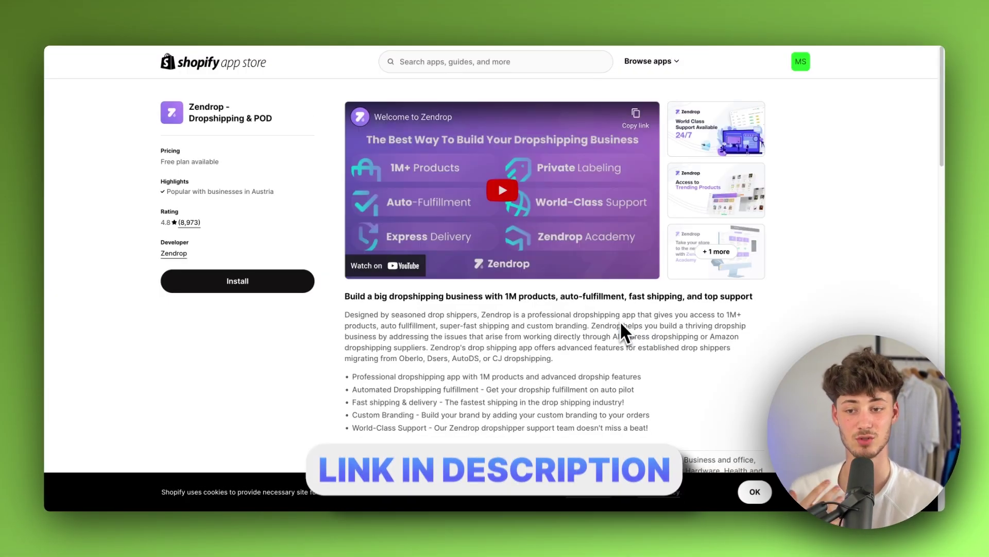
{"action": "left_click", "coordinate": [312, 281]}
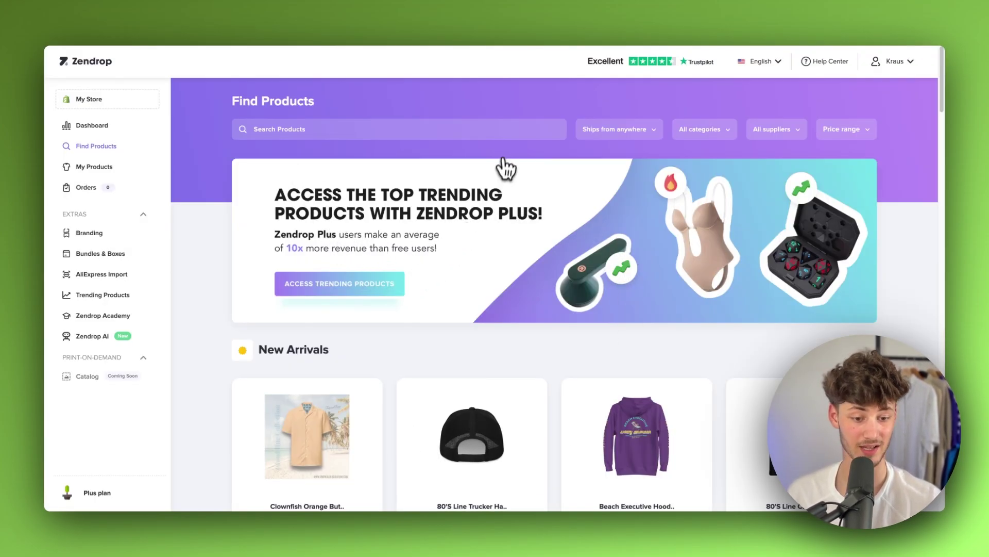
{"action": "scroll", "coordinate": [506, 169], "scroll_direction": "down", "scroll_amount": 2}
{"action": "scroll", "coordinate": [506, 166], "scroll_direction": "up", "scroll_amount": 2}
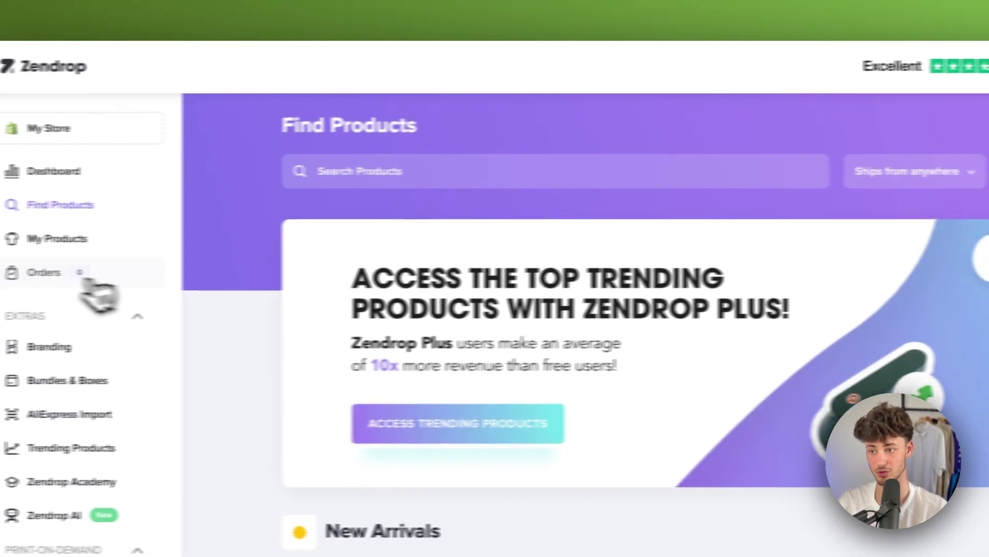
- Search Zendrop's product catalogue for 'portable air cooler' and browse the results
{"action": "left_click", "coordinate": [453, 187]}
{"action": "type", "text": "port"}
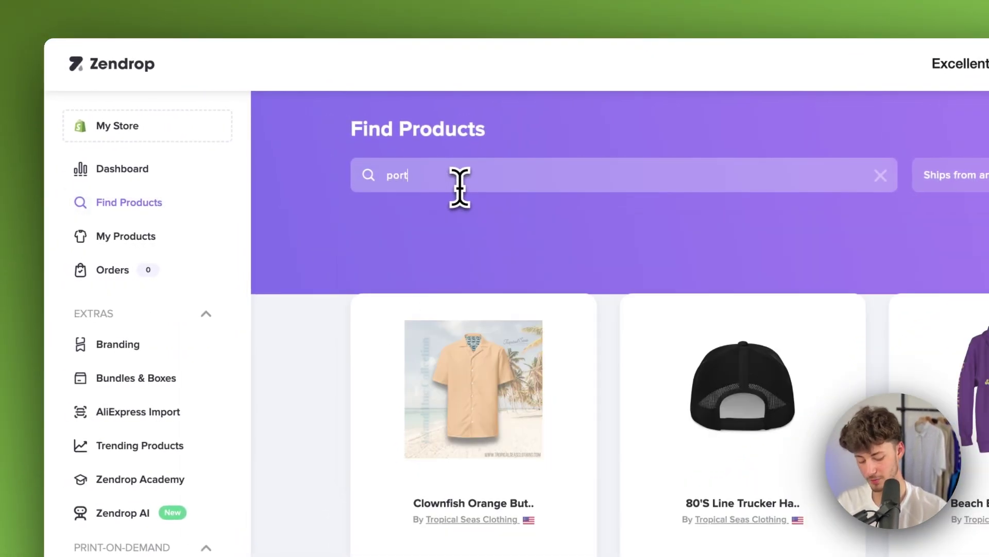
{"action": "type", "text": "able a"}
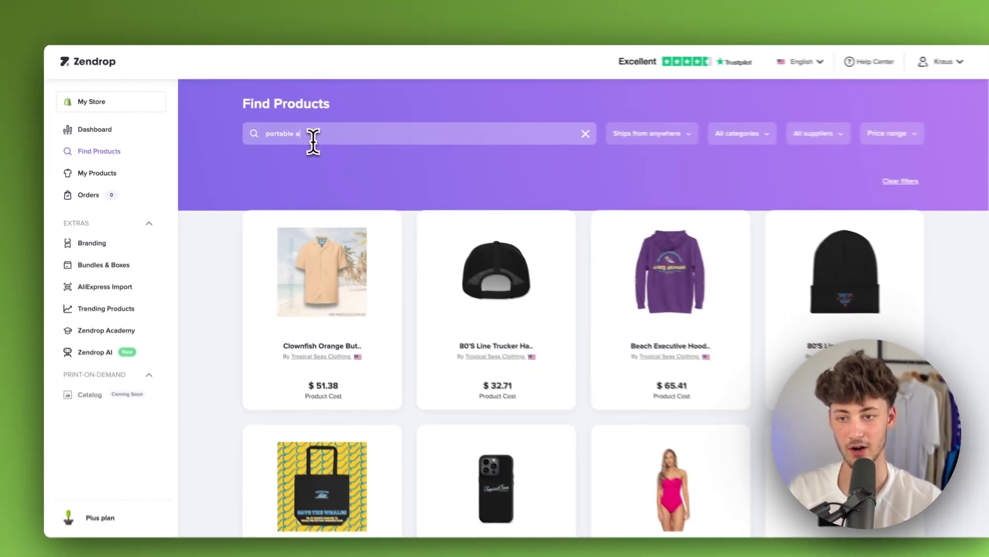
{"action": "type", "text": "ir cooler"}
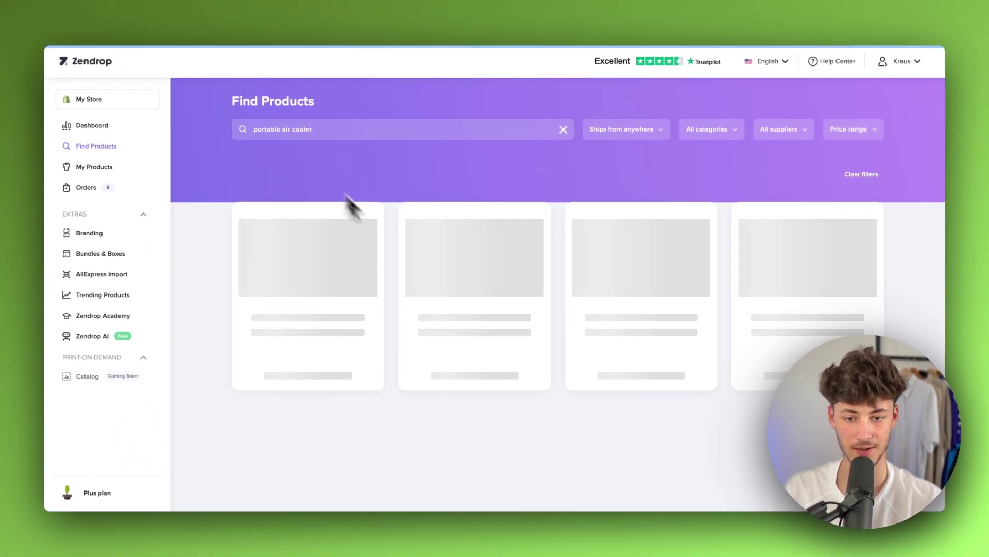
{"action": "scroll", "coordinate": [410, 186], "scroll_direction": "down", "scroll_amount": 2}
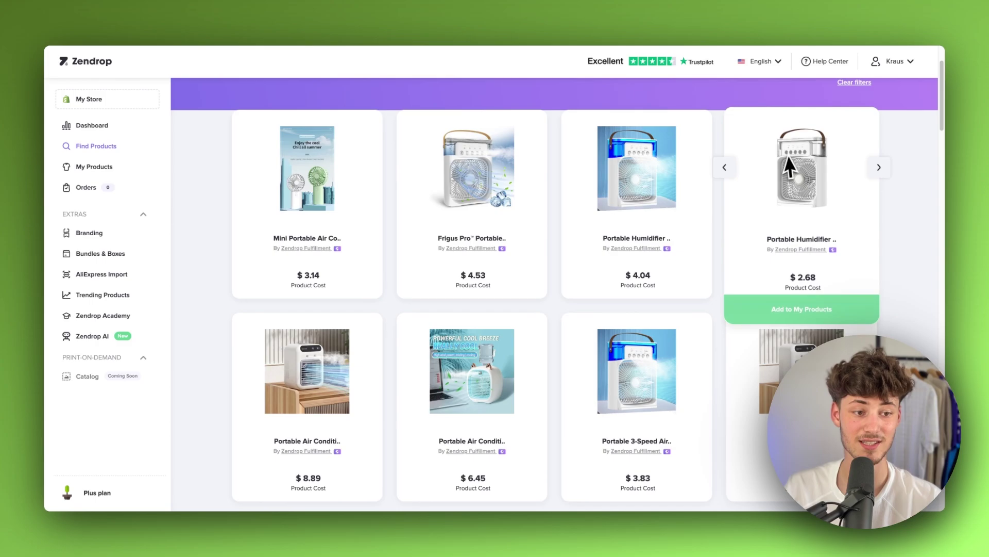
{"action": "scroll", "coordinate": [592, 248], "scroll_direction": "down", "scroll_amount": 1}
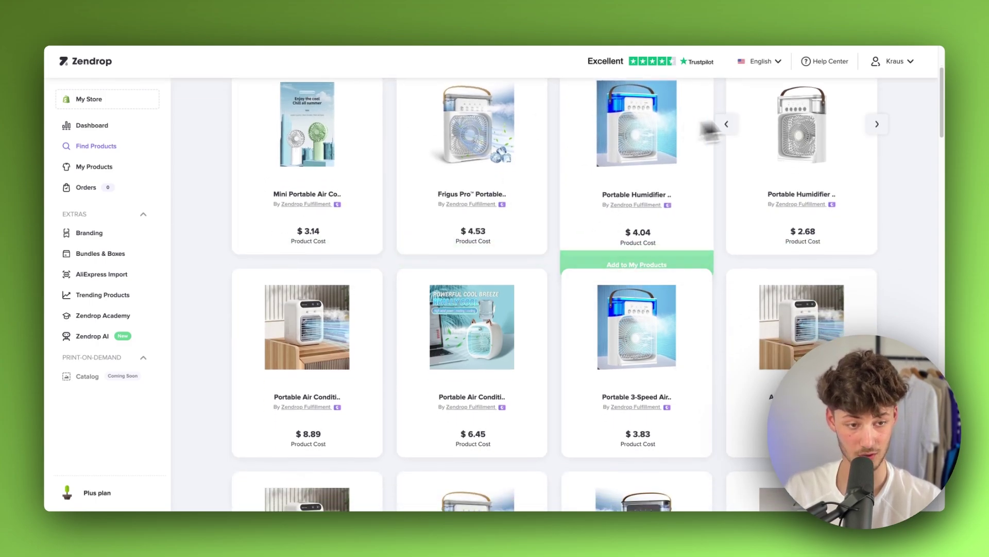
{"action": "scroll", "coordinate": [656, 248], "scroll_direction": "up", "scroll_amount": 1}
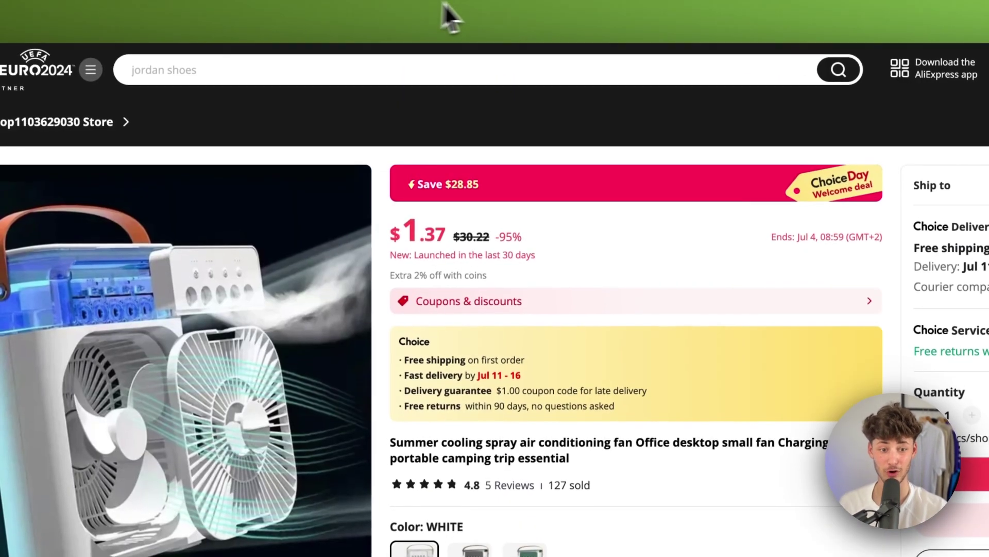
- Check the cooler's $30.22 original price and shipping time, then compare AliExpress shipping options
{"action": "double_click", "coordinate": [475, 236]}
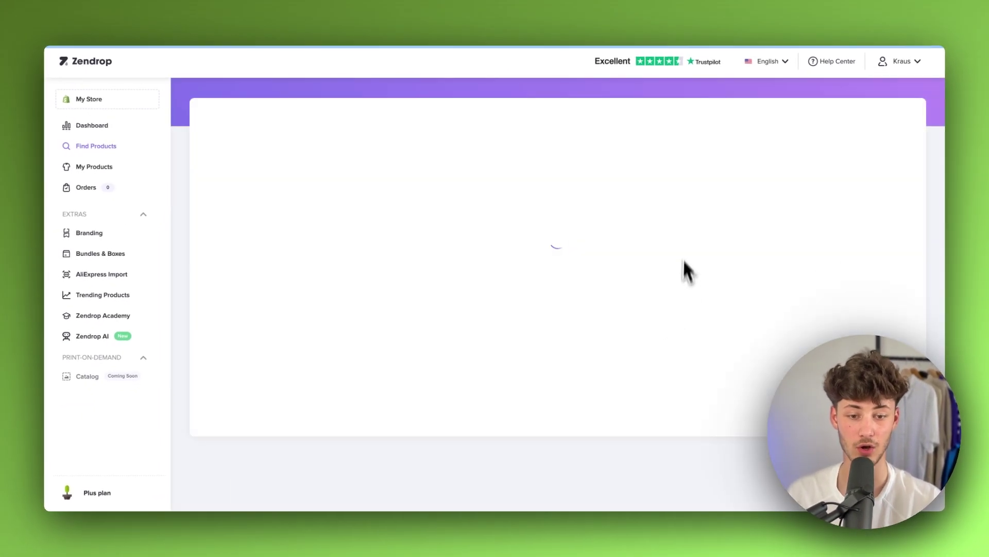
{"action": "scroll", "coordinate": [681, 250], "scroll_direction": "down", "scroll_amount": 3}
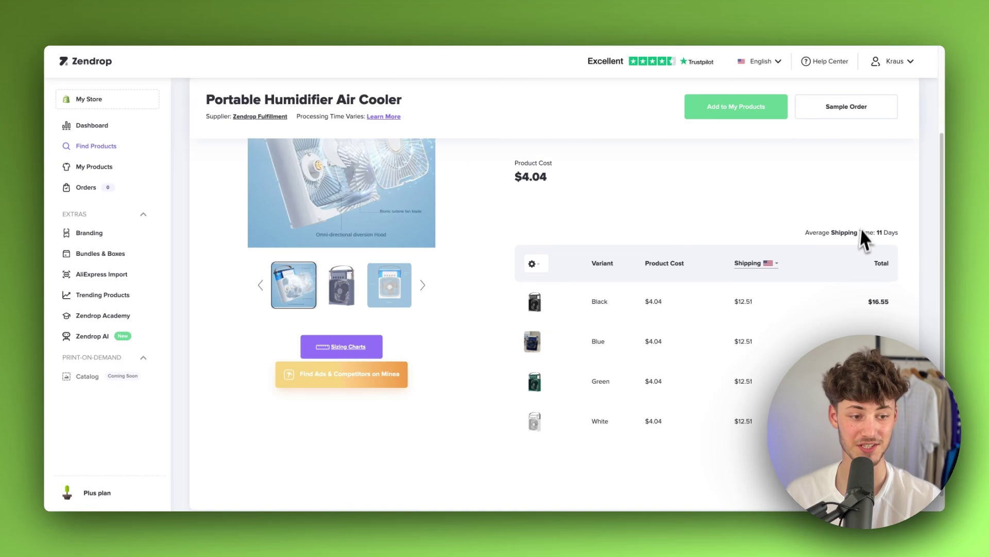
{"action": "mouse_move", "coordinate": [817, 240]}
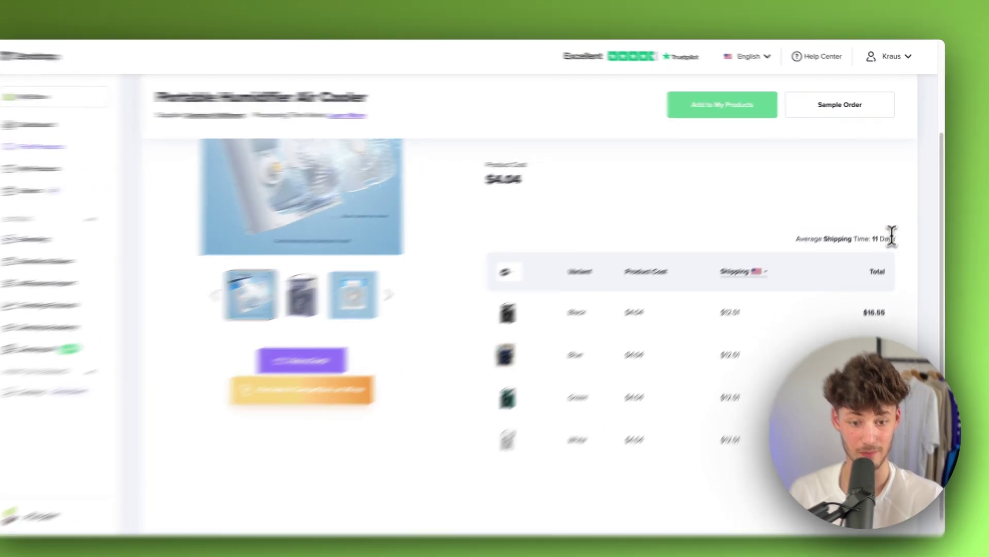
{"action": "left_click", "coordinate": [876, 235]}
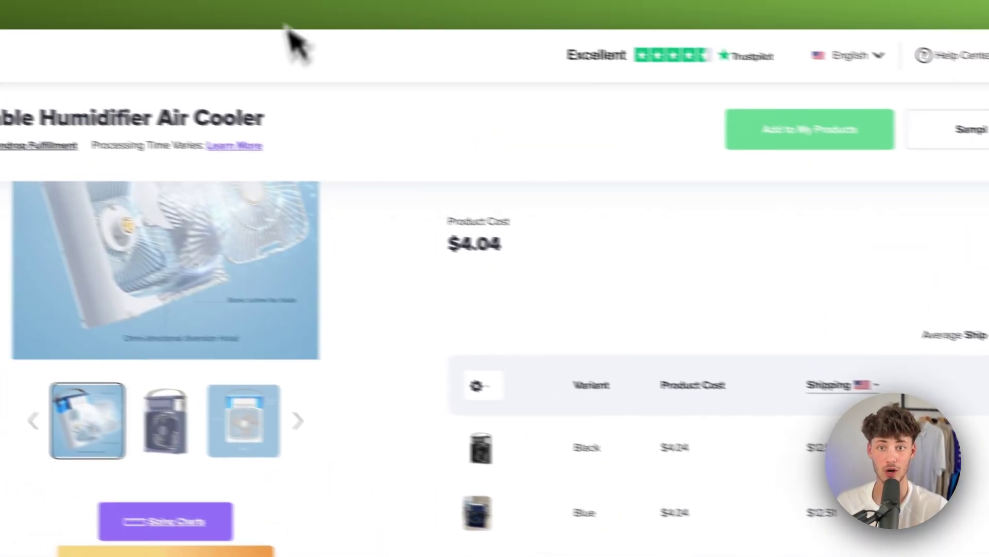
{"action": "left_click", "coordinate": [364, 11]}
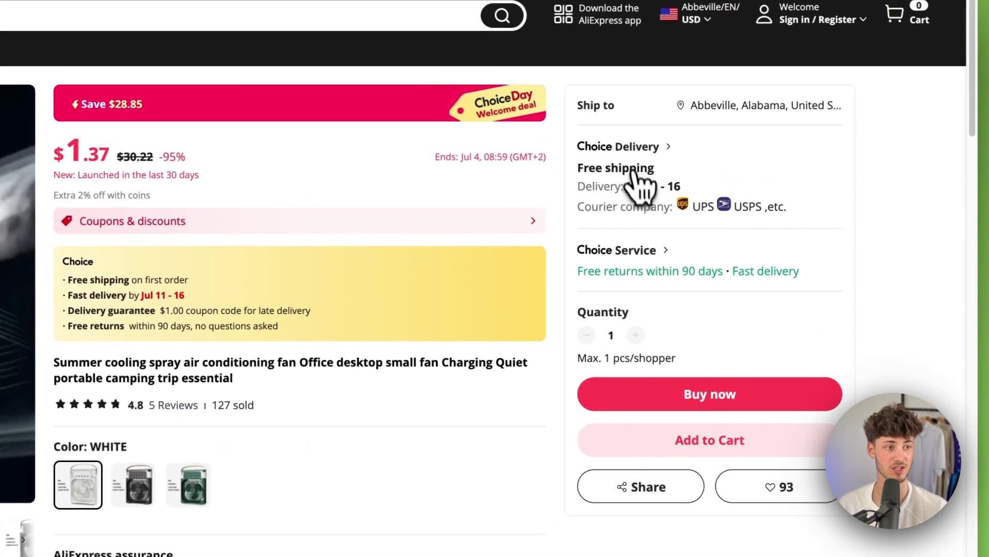
{"action": "left_click", "coordinate": [639, 197]}
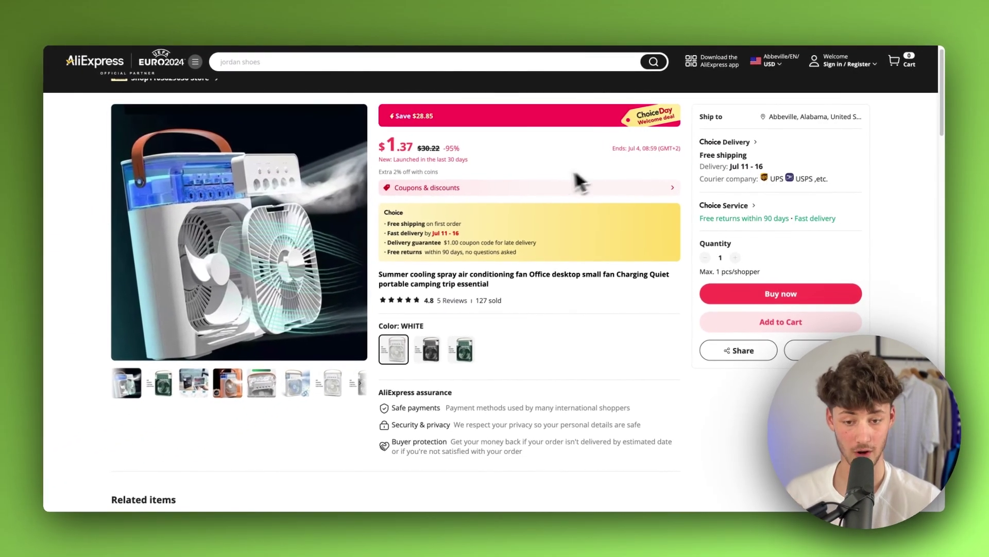
- Add the Portable Humidifier Air Cooler to My Products and view the Import List
{"action": "left_click", "coordinate": [504, 31]}
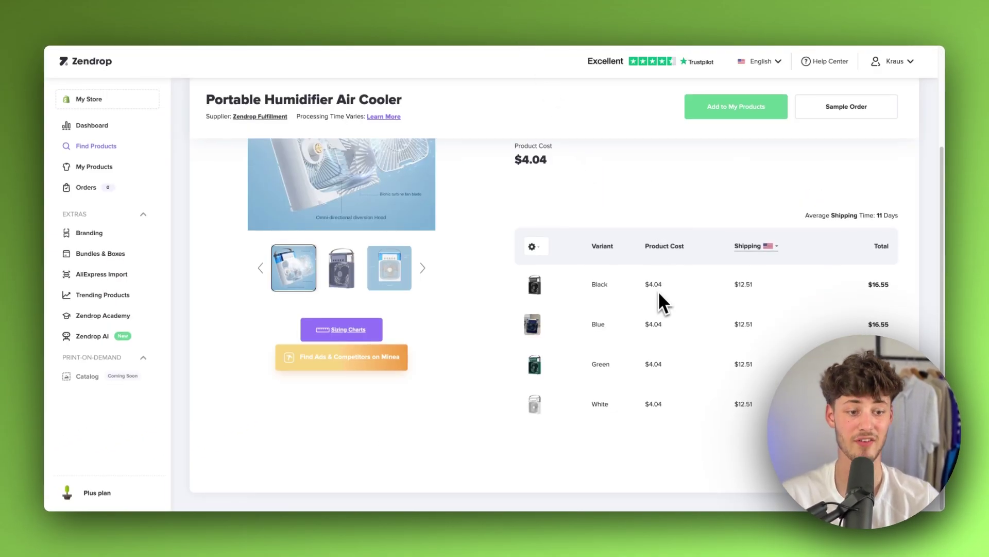
{"action": "scroll", "coordinate": [657, 291], "scroll_direction": "up", "scroll_amount": 2}
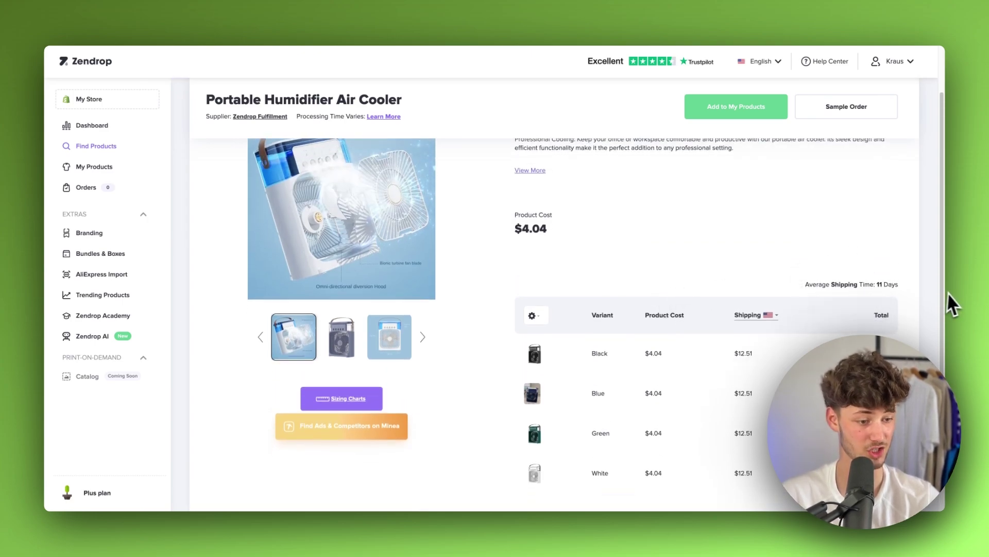
{"action": "scroll", "coordinate": [942, 299], "scroll_direction": "up", "scroll_amount": 1}
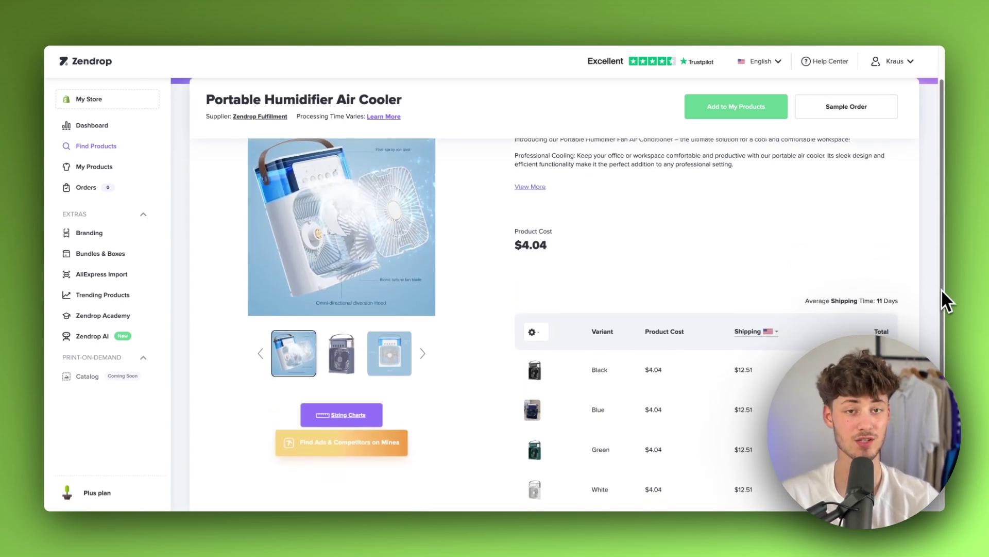
{"action": "scroll", "coordinate": [942, 290], "scroll_direction": "up", "scroll_amount": 1}
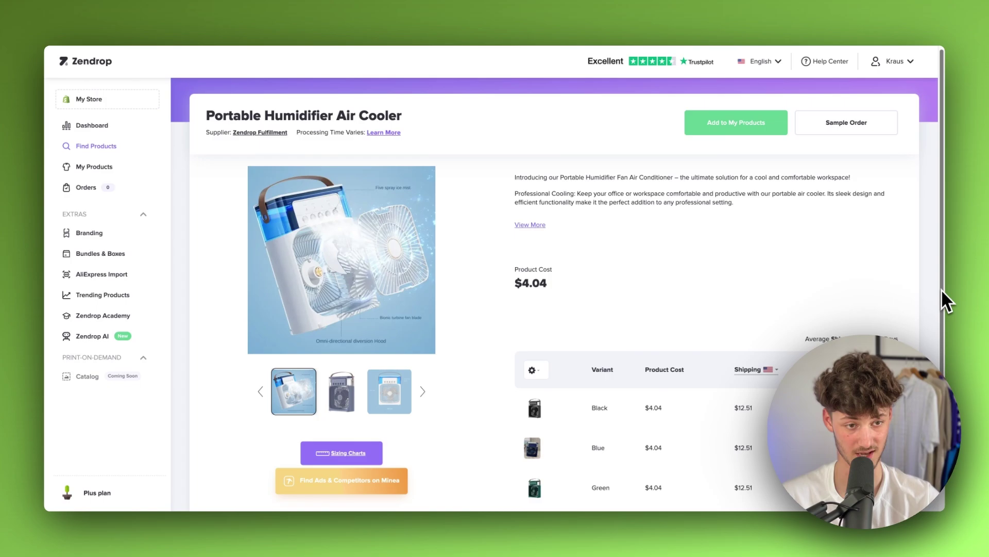
{"action": "left_click", "coordinate": [737, 128]}
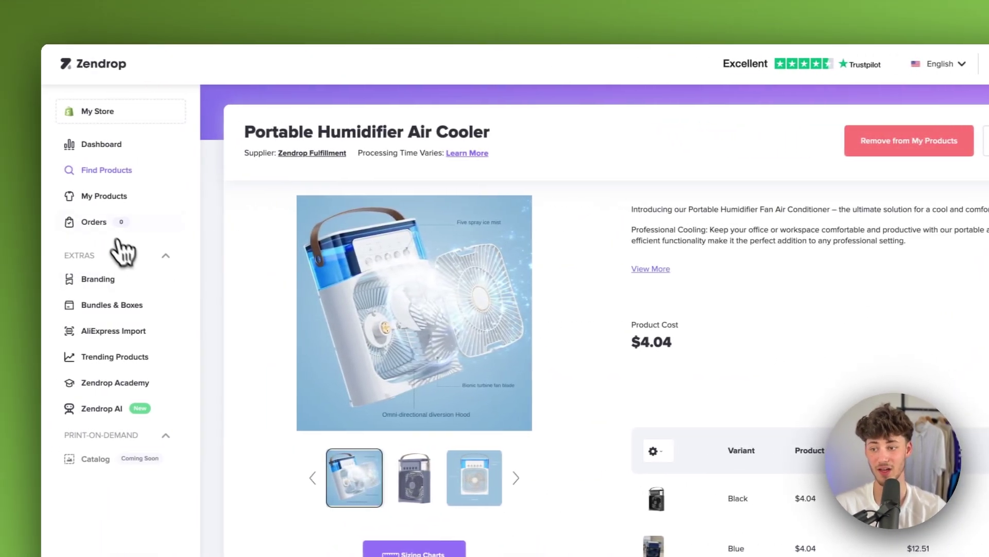
{"action": "left_click", "coordinate": [122, 194]}
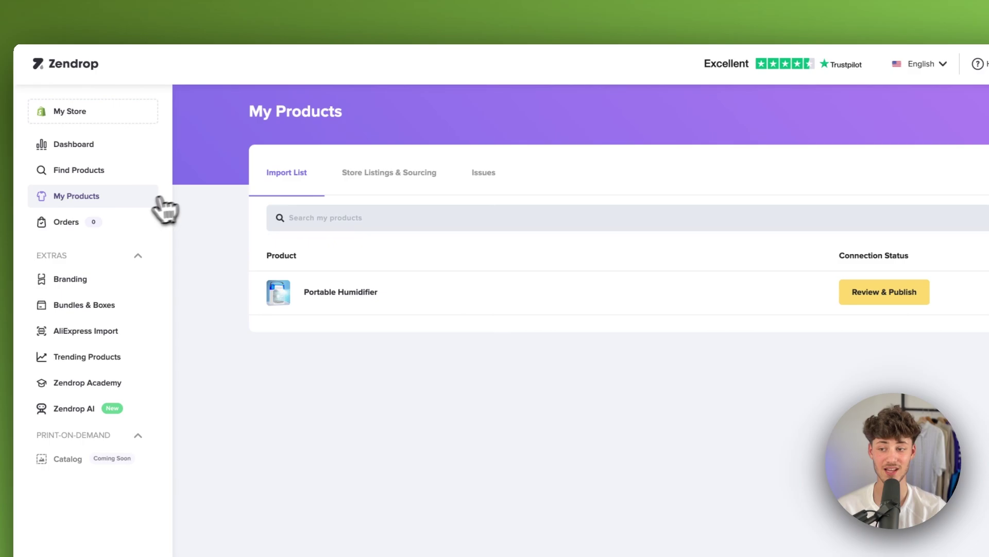
- Search Find Products for 'gluewtjoei', then read and close the AliExpress import instructions
{"action": "left_click", "coordinate": [147, 170]}
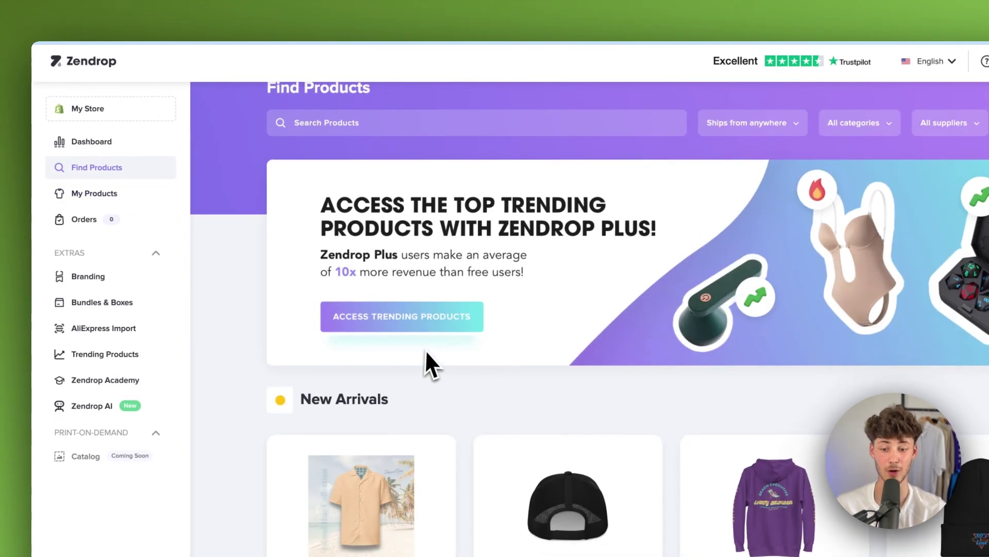
{"action": "scroll", "coordinate": [425, 358], "scroll_direction": "down", "scroll_amount": 5}
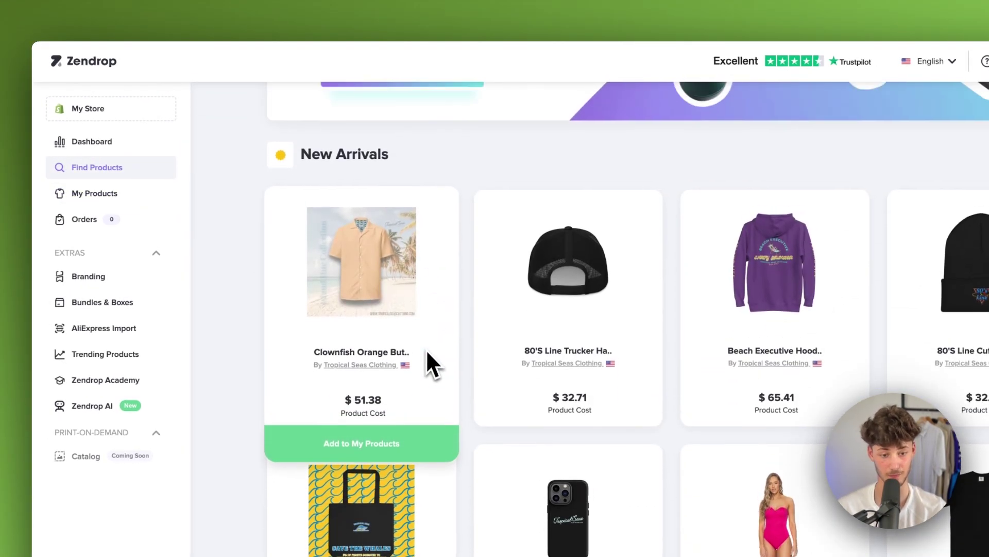
{"action": "scroll", "coordinate": [412, 206], "scroll_direction": "up", "scroll_amount": 6}
{"action": "type", "text": "gluewtjoeitier"}
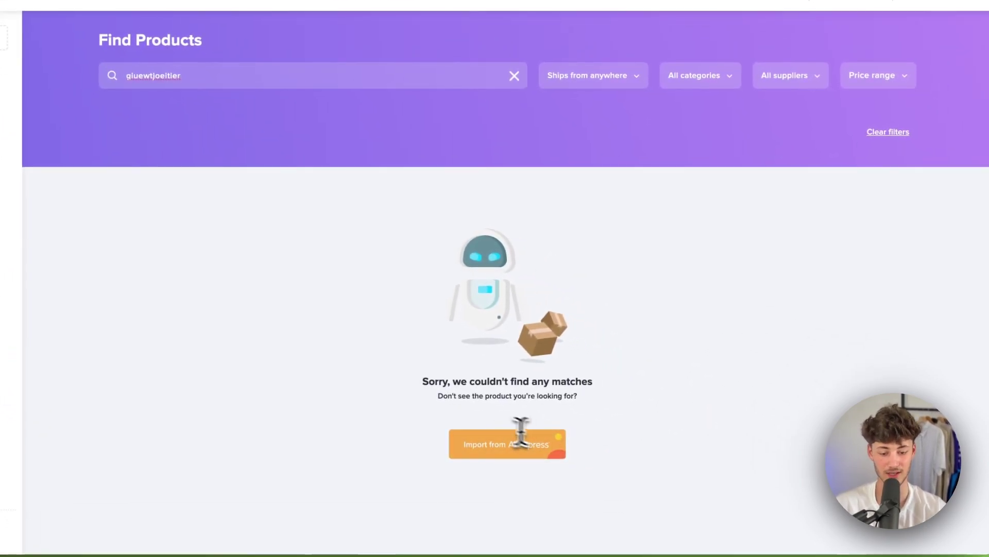
{"action": "left_click", "coordinate": [521, 461]}
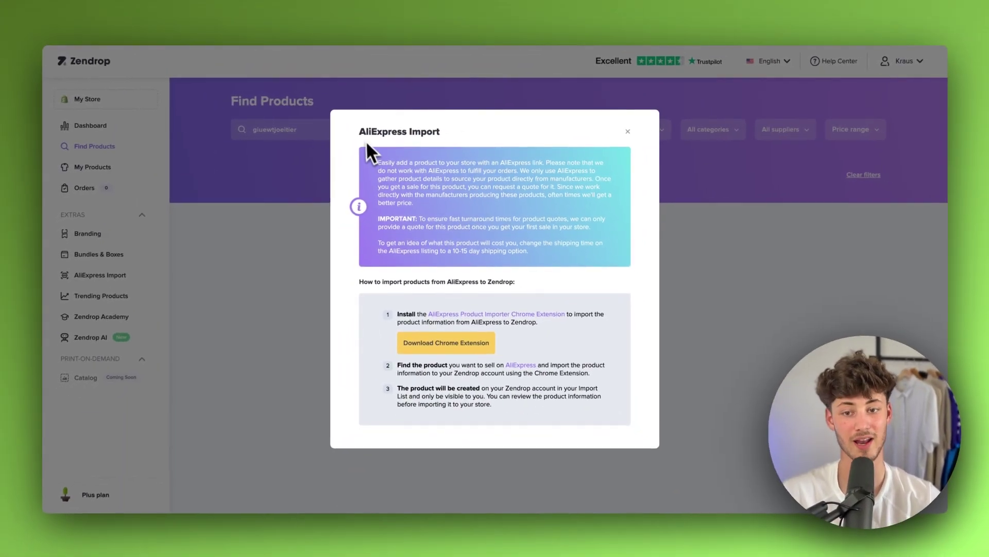
{"action": "left_click_drag", "start_coordinate": [344, 138], "coordinate": [427, 138]}
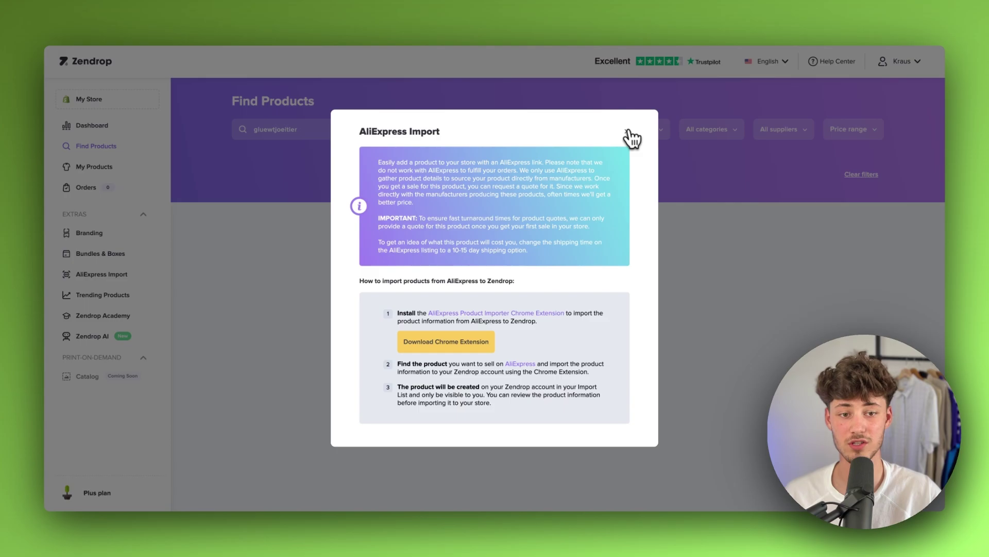
{"action": "left_click", "coordinate": [628, 132]}
- Open the humidifier's review page and check its description, colour variants and images
{"action": "left_click", "coordinate": [98, 168]}
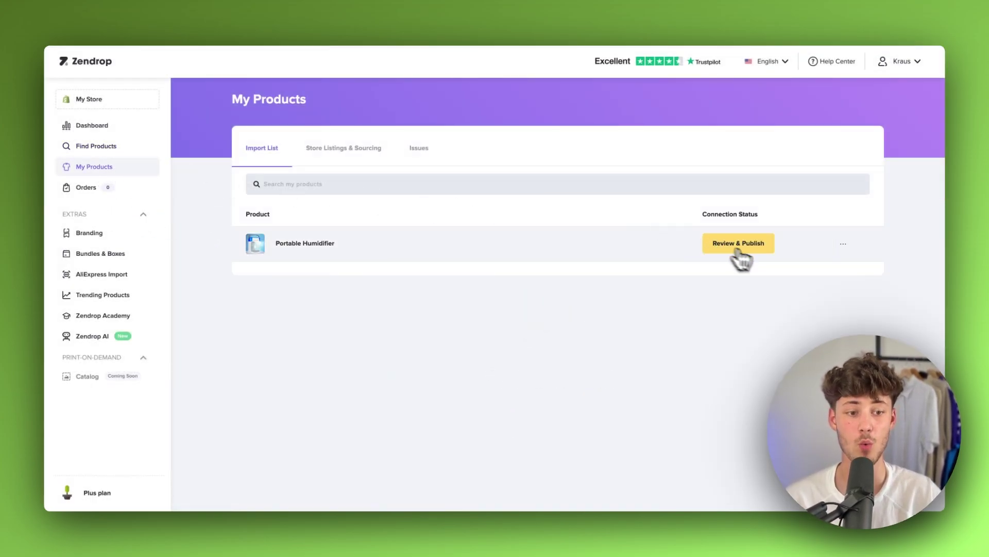
{"action": "left_click", "coordinate": [737, 246]}
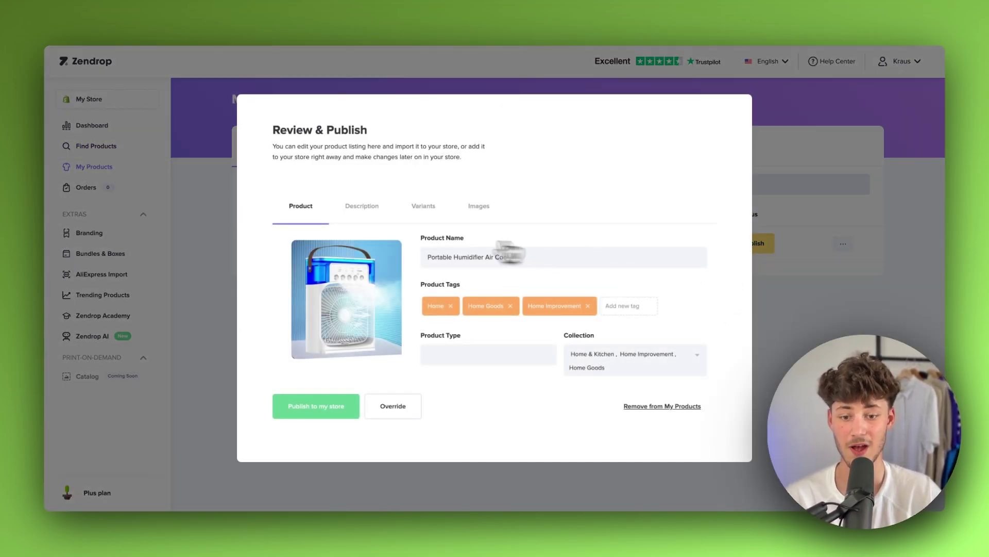
{"action": "left_click", "coordinate": [380, 208]}
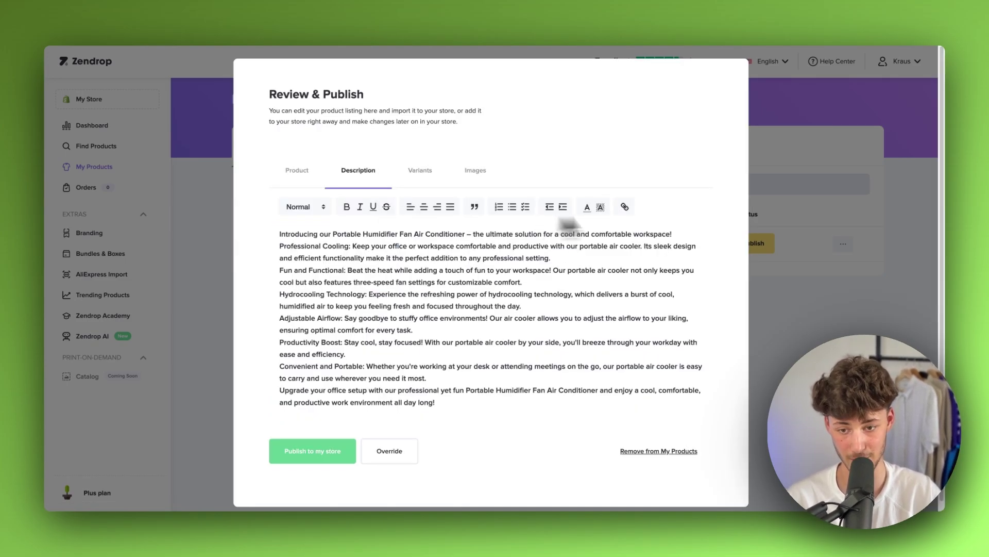
{"action": "left_click", "coordinate": [432, 178]}
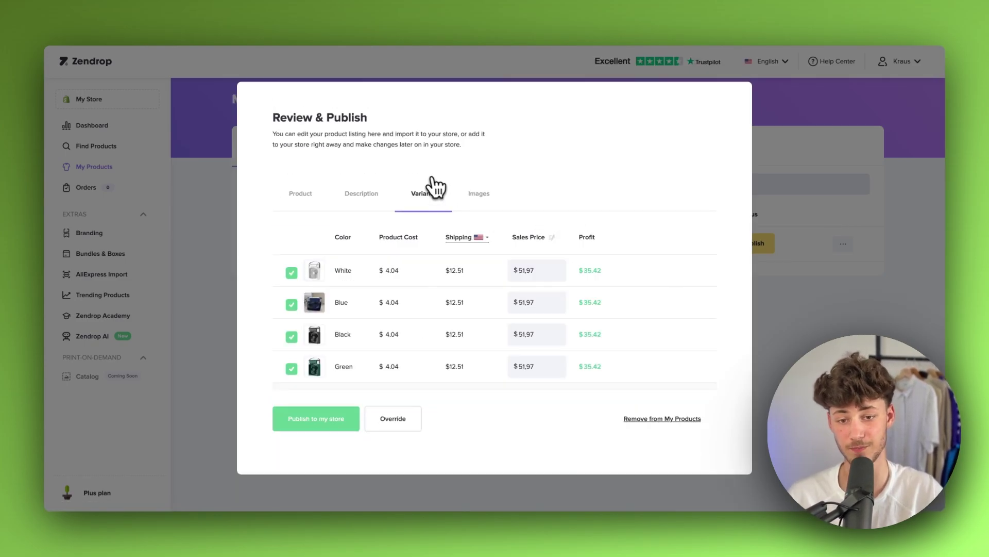
{"action": "left_click", "coordinate": [478, 178]}
- Publish the humidifier to the store, accepting the inventory and shipping conditions
{"action": "left_click", "coordinate": [430, 174]}
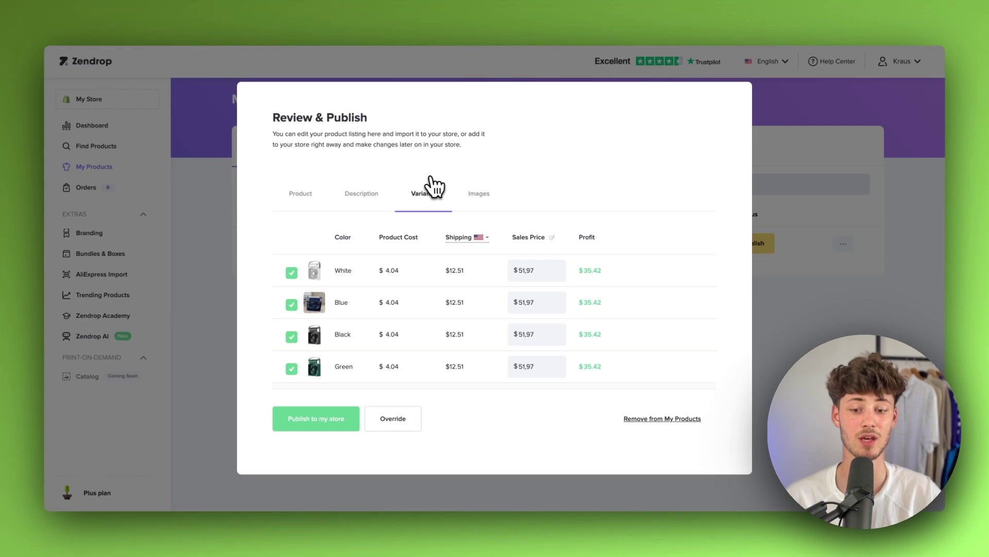
{"action": "left_click", "coordinate": [299, 416]}
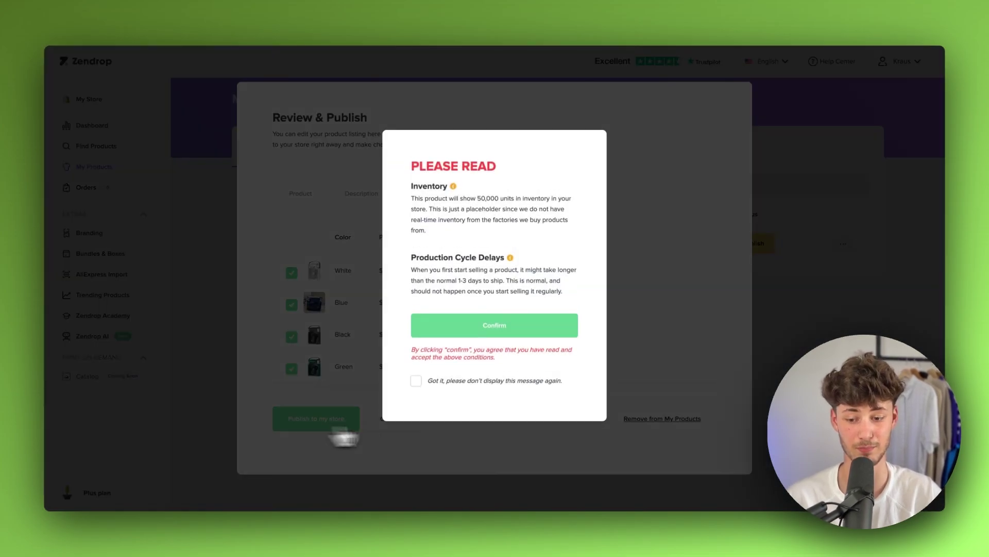
{"action": "left_click", "coordinate": [493, 329]}
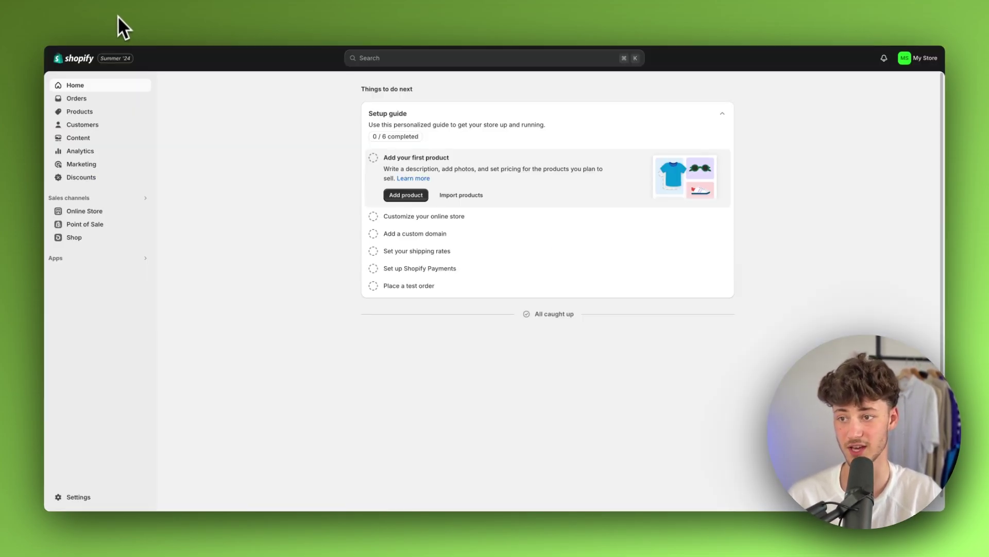
- Open the Shopify Products list and reload it to show the imported humidifier
{"action": "left_click", "coordinate": [80, 99]}
{"action": "left_click", "coordinate": [85, 140]}
{"action": "left_click", "coordinate": [76, 98]}
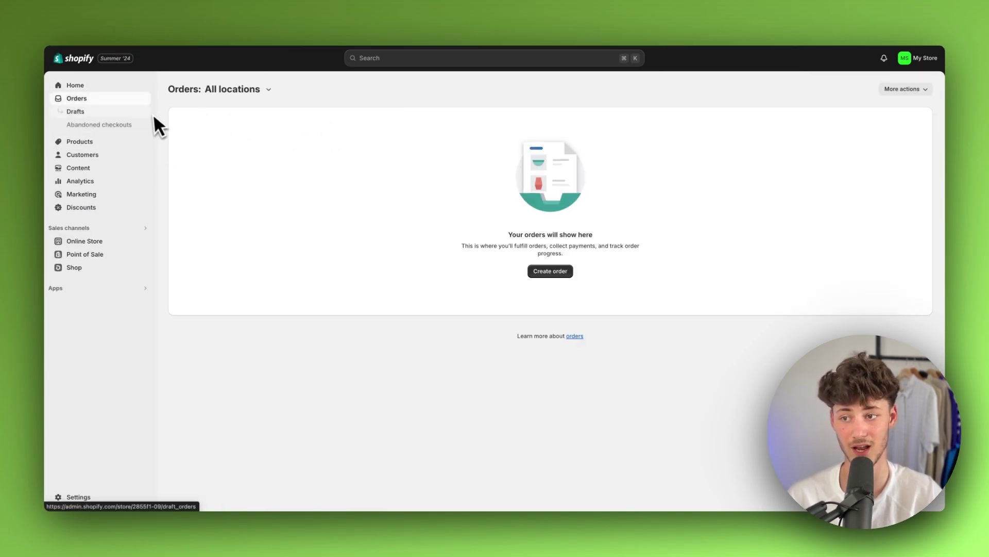
{"action": "left_click", "coordinate": [102, 140]}
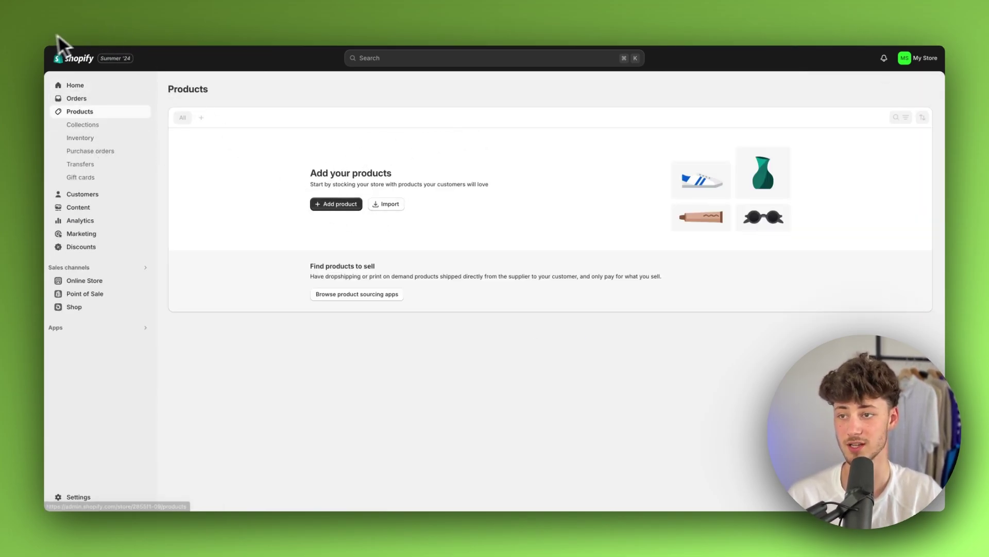
{"action": "key", "text": "super+r"}
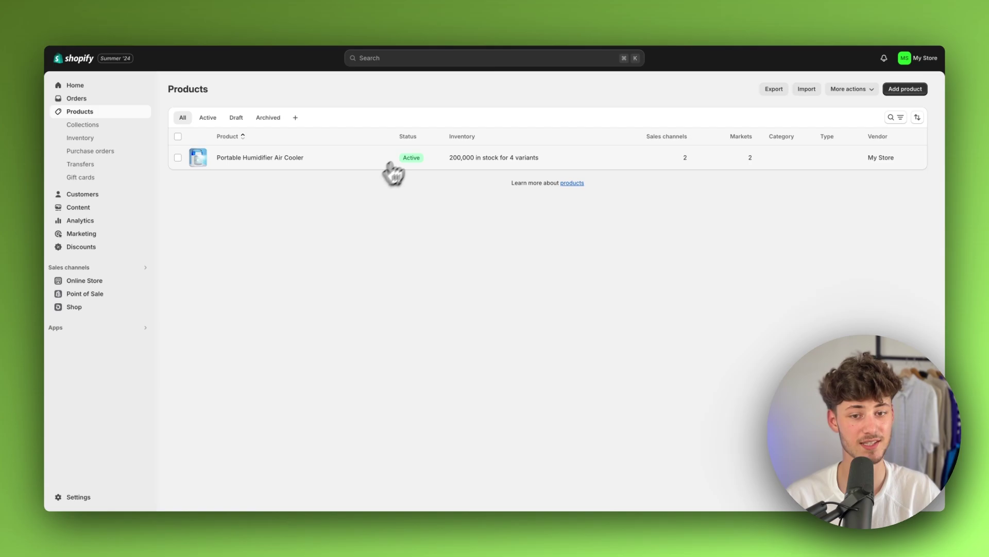
- Open the Portable Humidifier Air Cooler and review its four €48.33 colour variants
{"action": "left_click", "coordinate": [285, 159]}
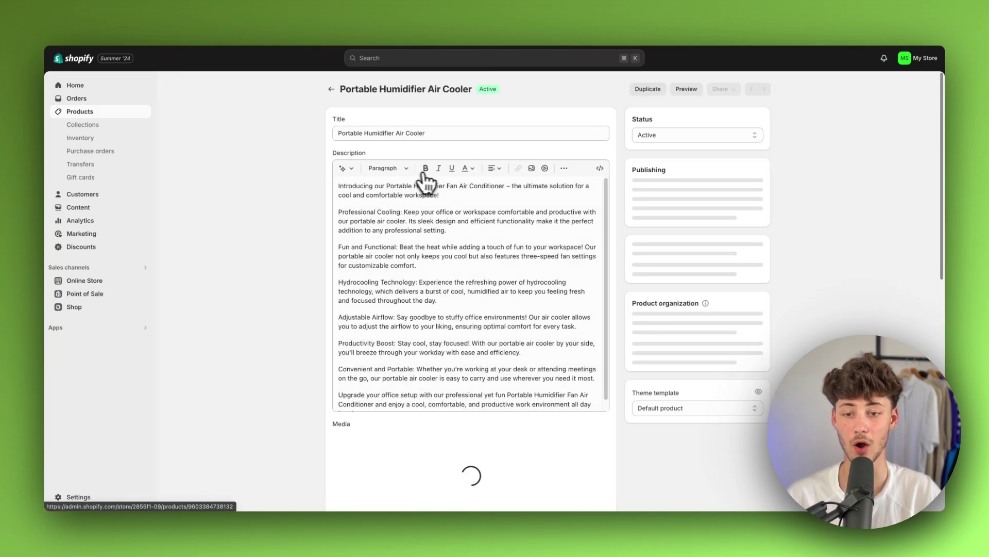
{"action": "scroll", "coordinate": [458, 275], "scroll_direction": "down", "scroll_amount": 2}
{"action": "scroll", "coordinate": [455, 273], "scroll_direction": "down", "scroll_amount": 10}
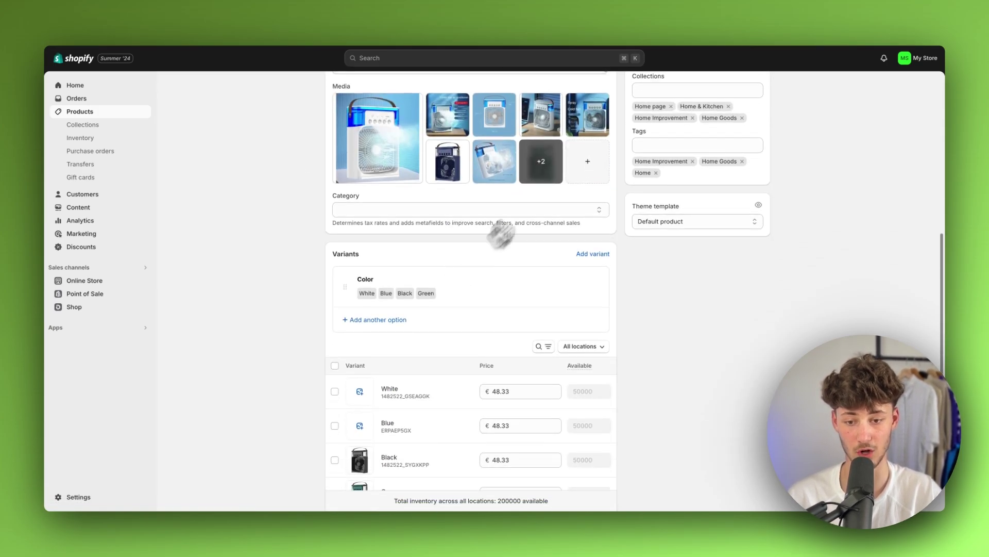
{"action": "scroll", "coordinate": [409, 304], "scroll_direction": "down", "scroll_amount": 2}
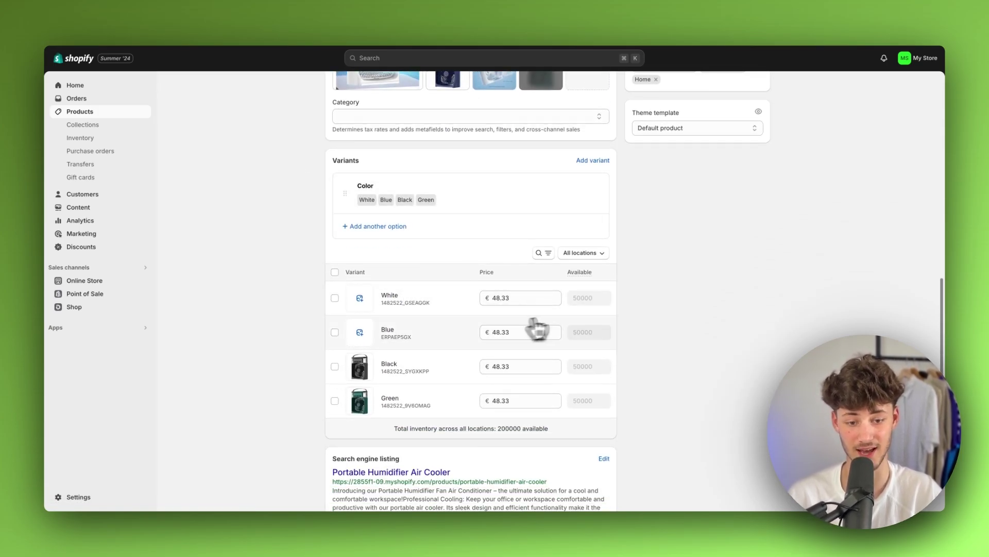
{"action": "scroll", "coordinate": [521, 302], "scroll_direction": "up", "scroll_amount": 8}
{"action": "scroll", "coordinate": [520, 301], "scroll_direction": "up", "scroll_amount": 2}
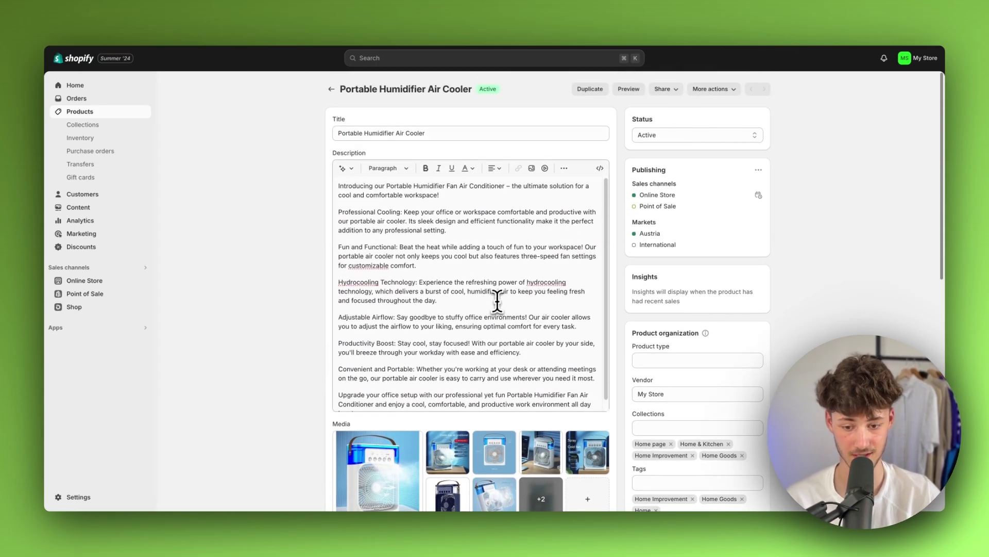
- Delete the humidifier's entire description and paste the full product description back in
{"action": "triple_click", "coordinate": [455, 258]}
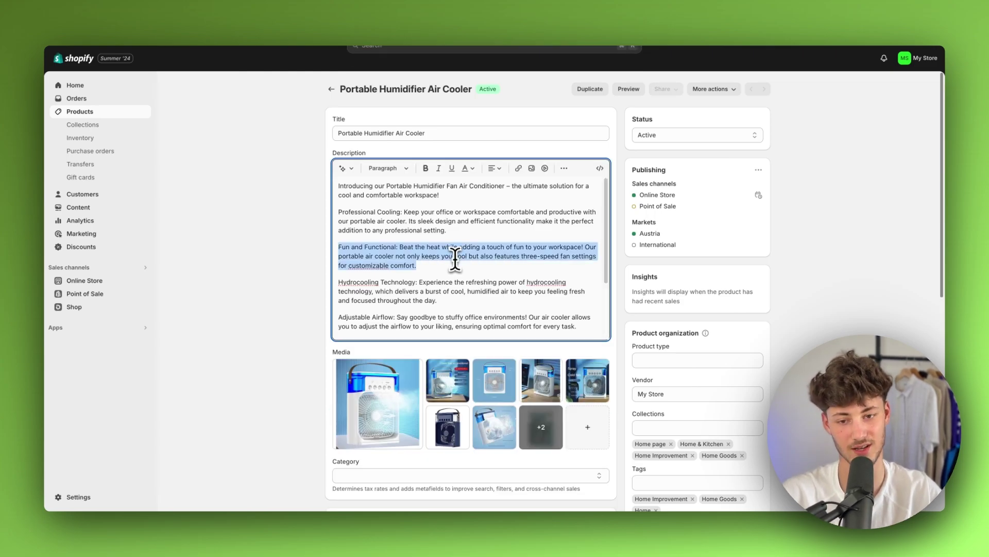
{"action": "key", "text": "ctrl+a"}
{"action": "key", "text": "BackSpace"}
{"action": "left_click_drag", "start_coordinate": [338, 153], "coordinate": [413, 160]}
{"action": "left_click", "coordinate": [382, 228]}
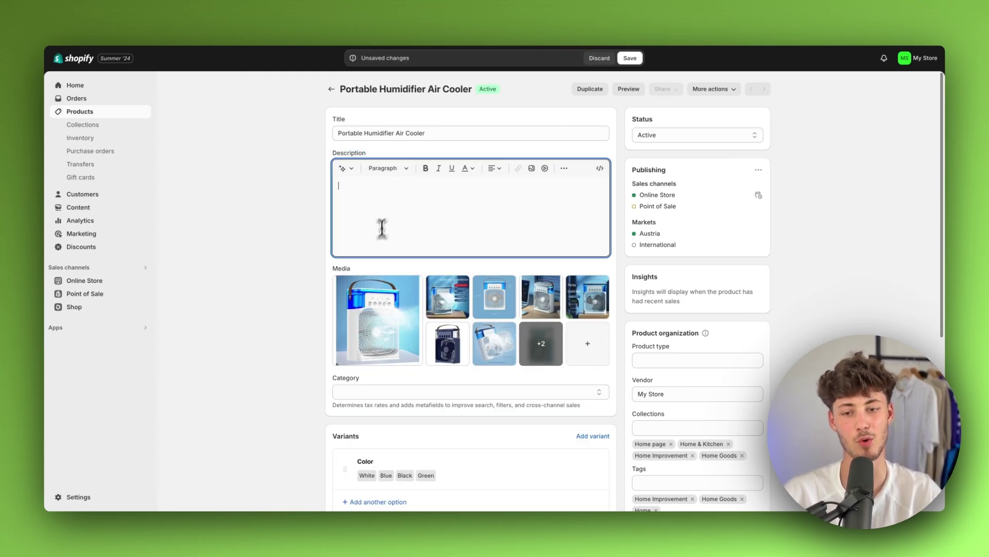
{"action": "key", "text": "ctrl+v"}
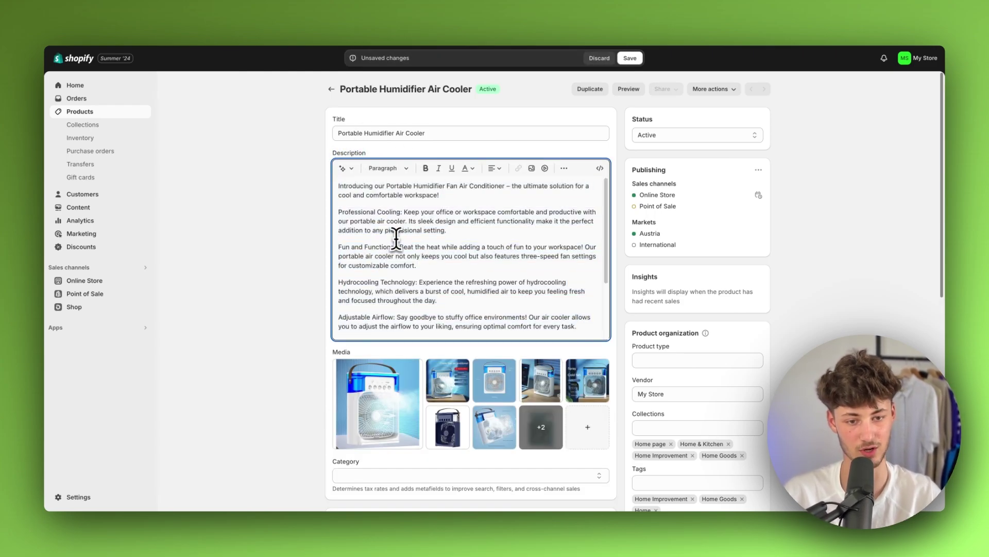
{"action": "scroll", "coordinate": [396, 238], "scroll_direction": "down", "scroll_amount": 3}
{"action": "left_click", "coordinate": [842, 223]}
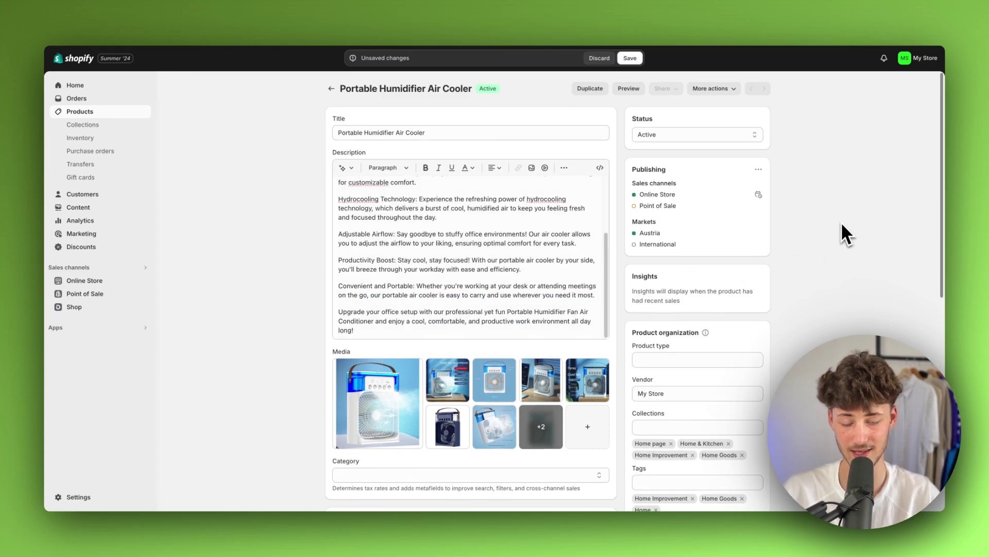
{"action": "scroll", "coordinate": [842, 225], "scroll_direction": "down", "scroll_amount": 3}
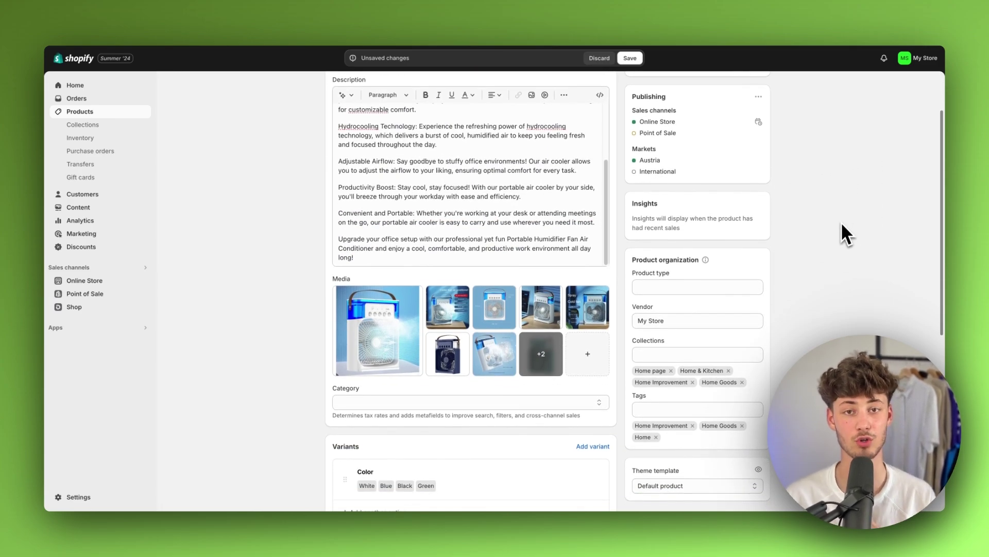